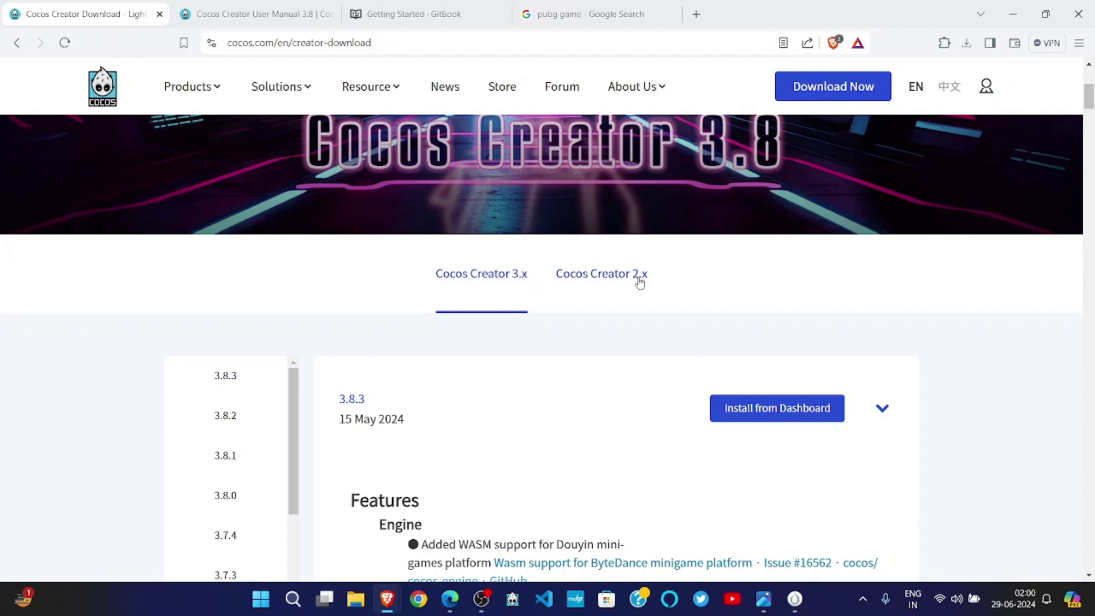
Switch to Cocos Creator and review the available file, edit and node commands of the HelloWorldGames project.
key("alt+Tab")
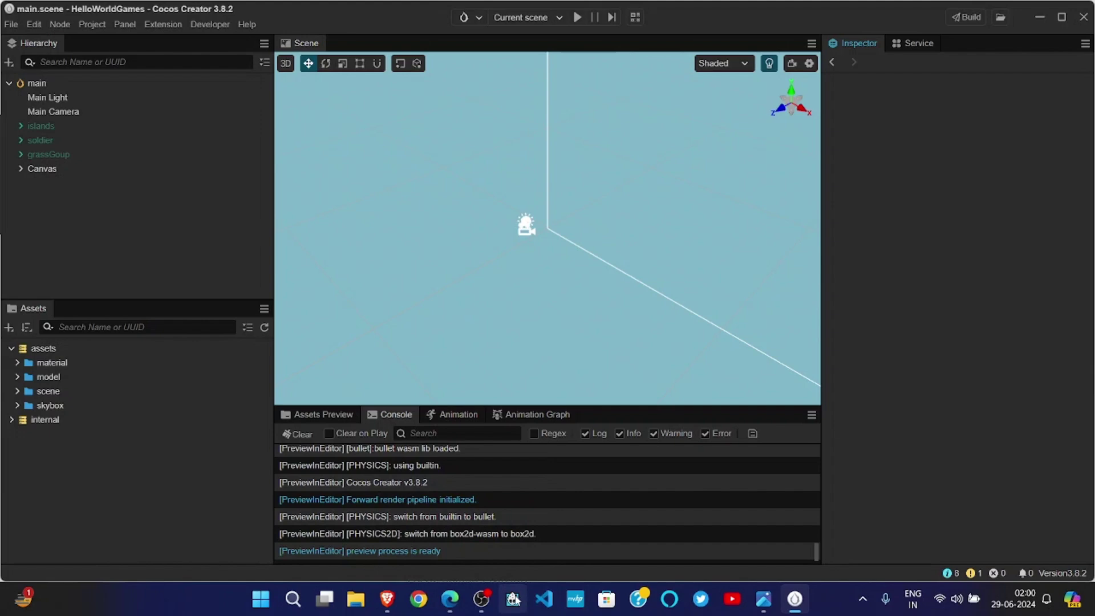
left_click(796, 600)
left_click(796, 601)
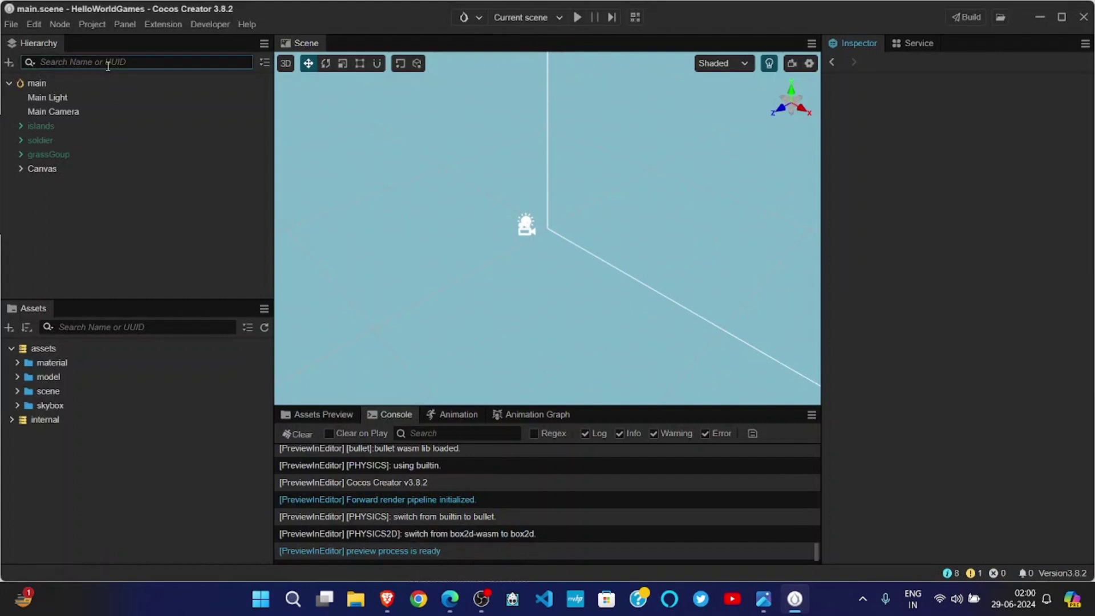
left_click(12, 28)
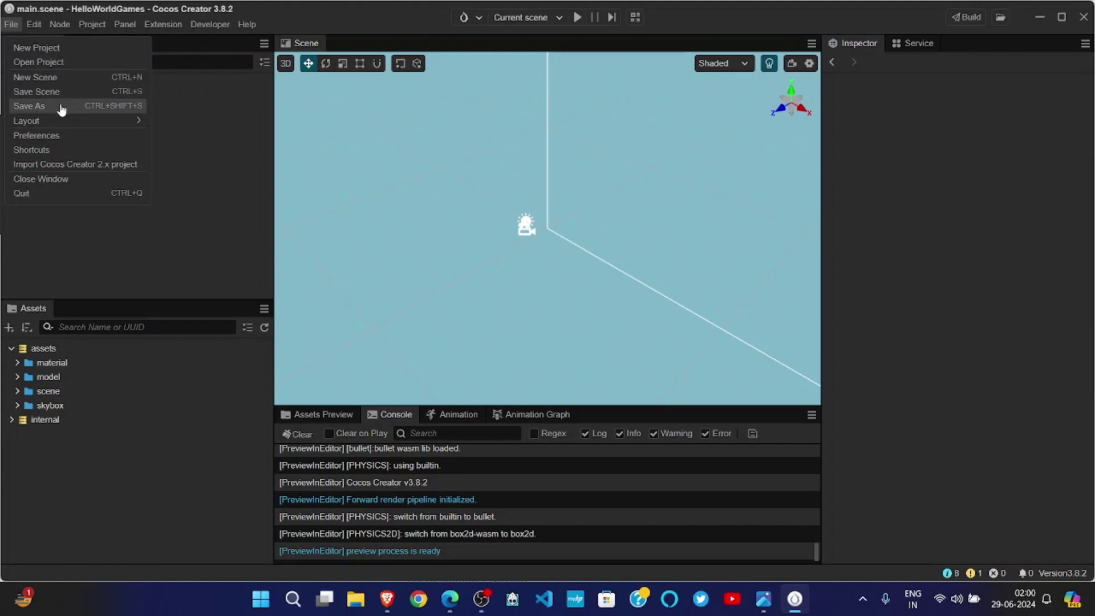
mouse_move(60, 127)
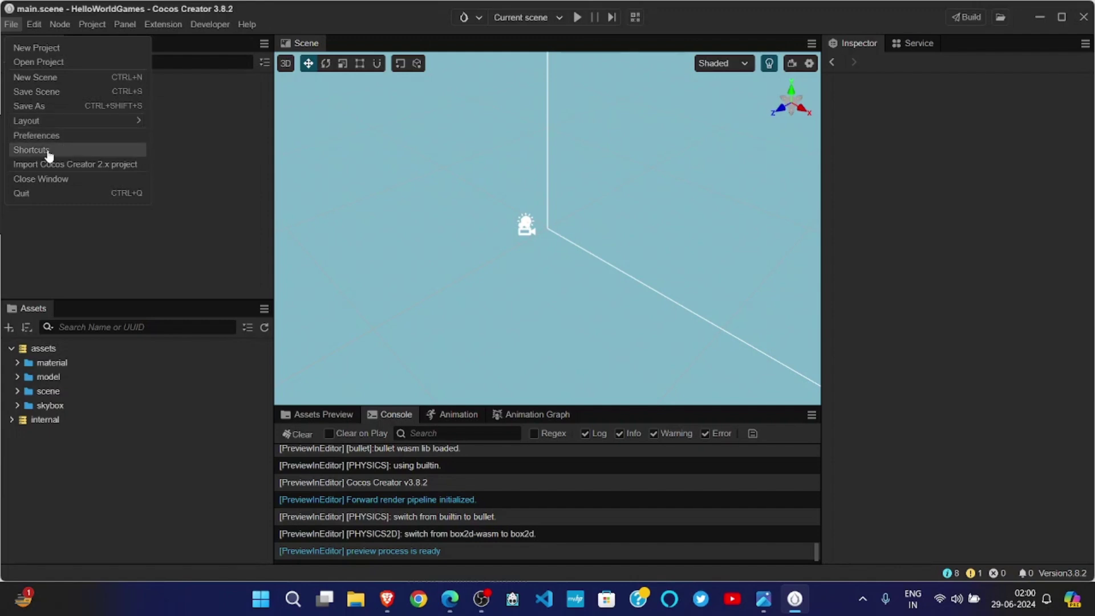
left_click(34, 24)
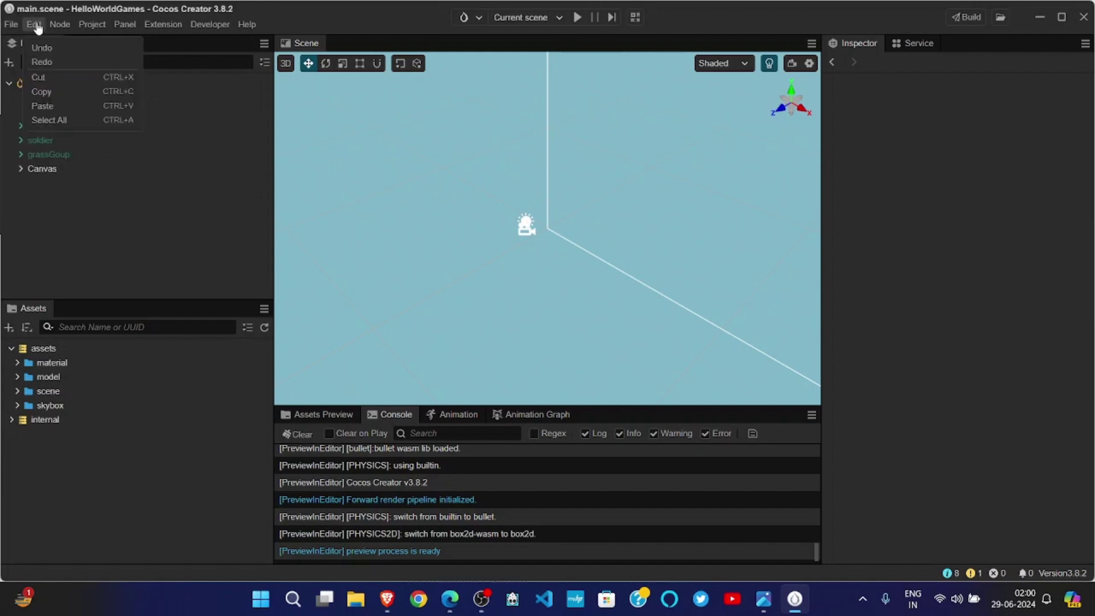
mouse_move(61, 25)
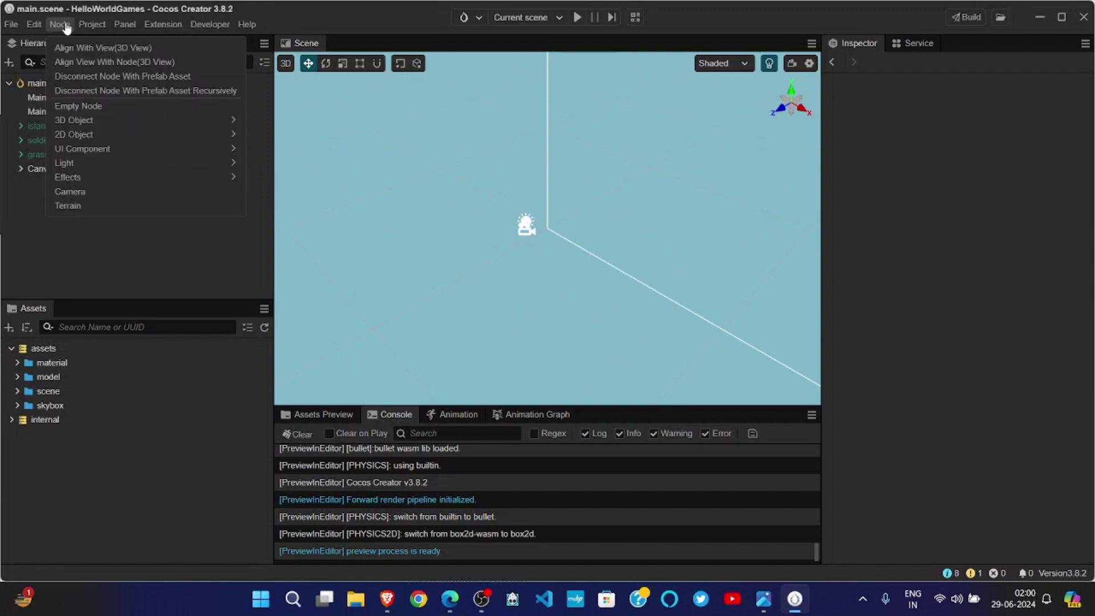
left_click(66, 27)
left_click(61, 26)
Switch to the Brave browser and open youtube.com in a new private window.
key("alt+Tab")
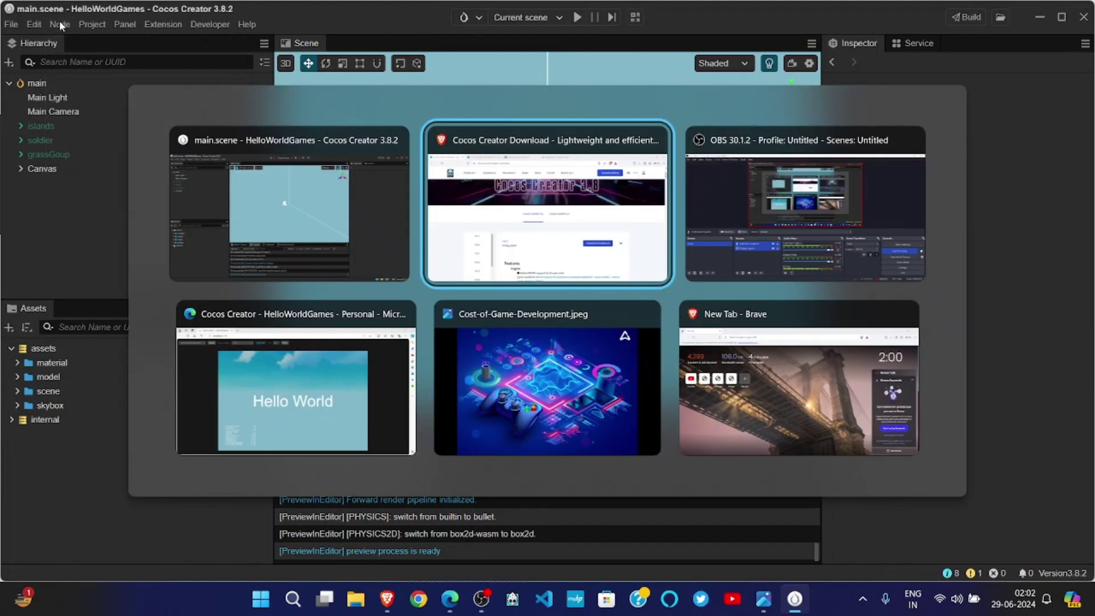
key("ctrl+t")
key("ctrl+shift+n")
type("youtube.com")
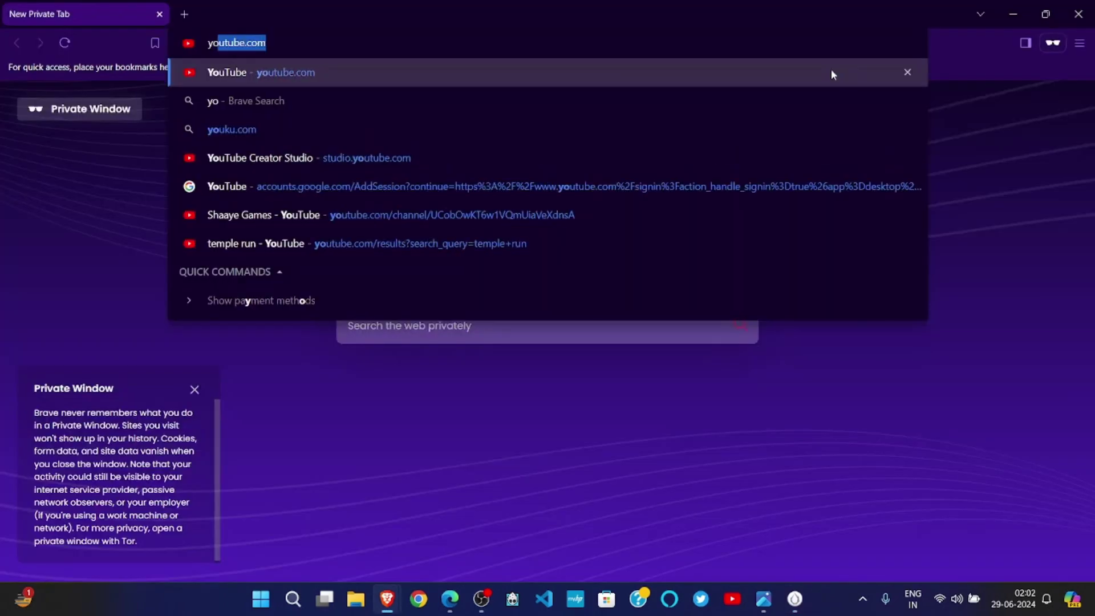
key("Return")
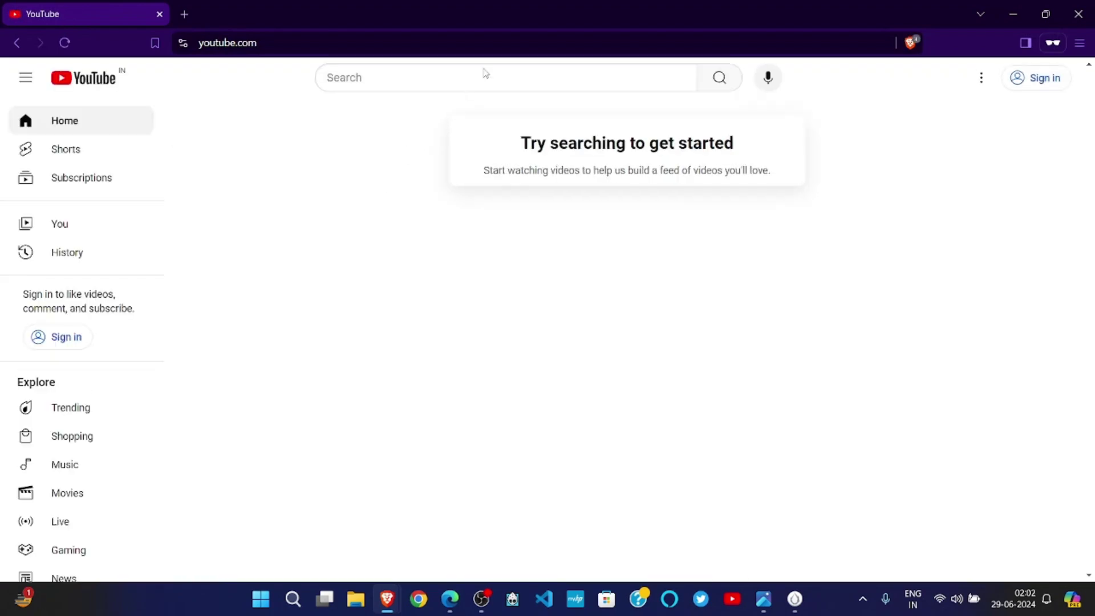
Search YouTube for "temple run" and open the "Temple run 2" short from the results.
left_click(445, 86)
type("tem")
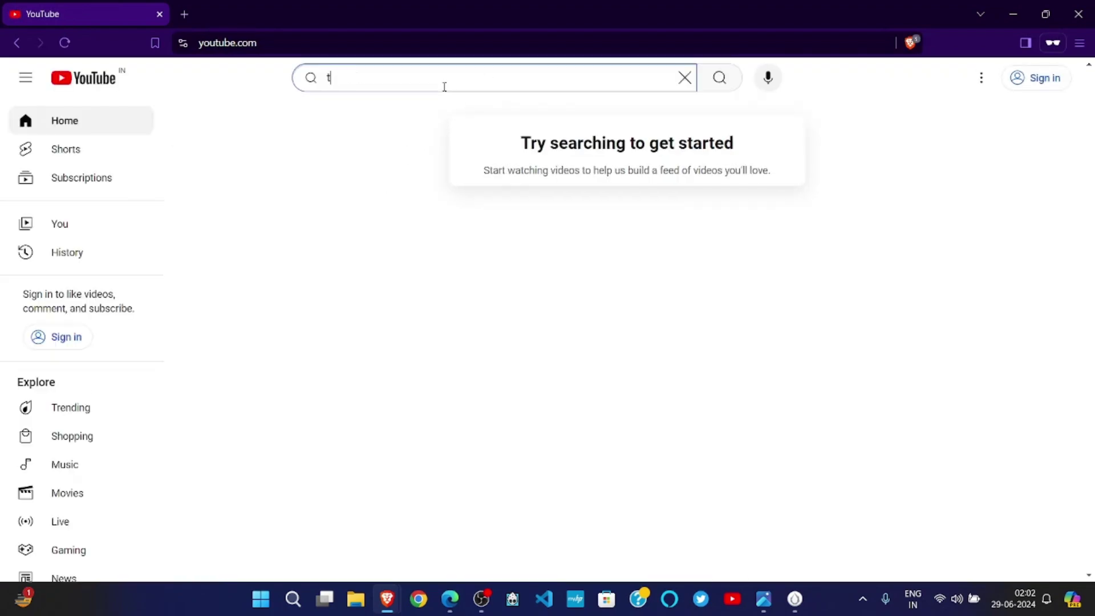
type("ple run")
key("Return")
scroll(449, 285, "down", 1)
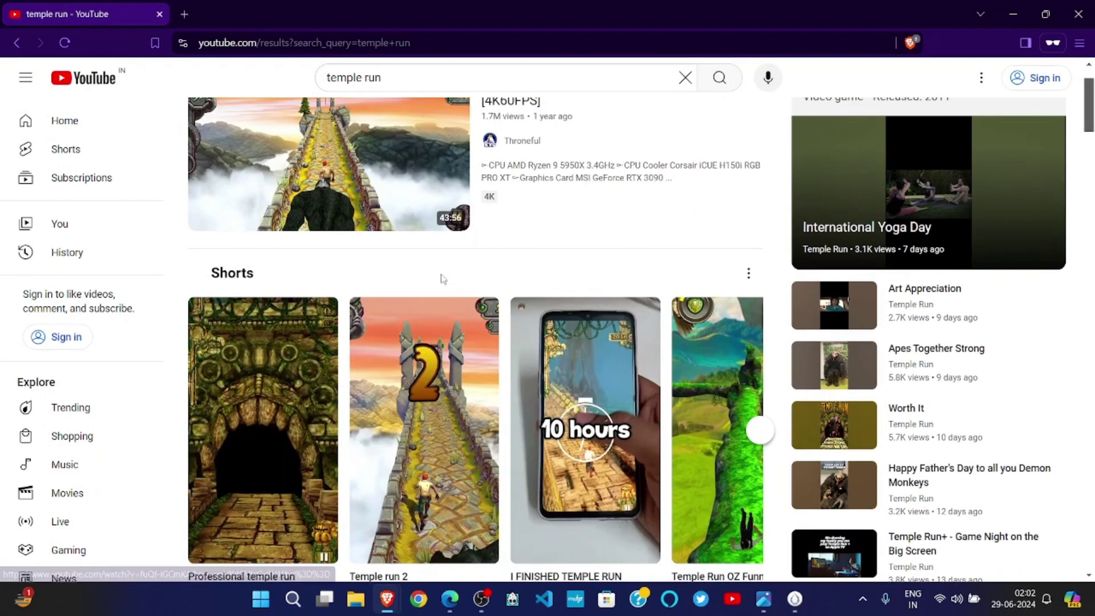
scroll(406, 343, "down", 2)
left_click(425, 331)
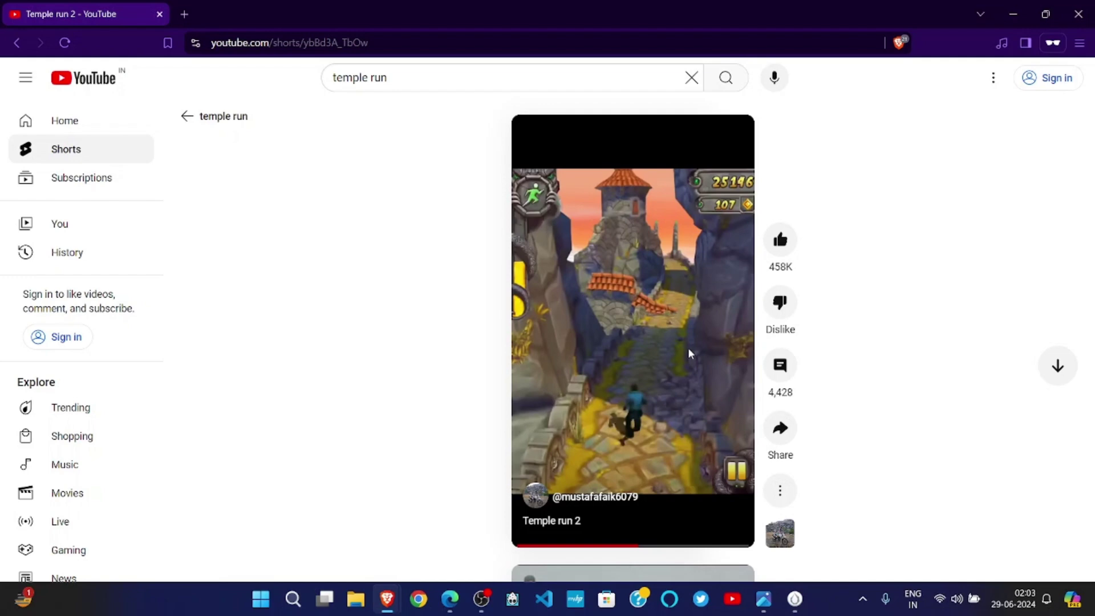
Play the "Temple run 2" short in parts, pausing it to examine the gameplay and scenery.
left_click(647, 383)
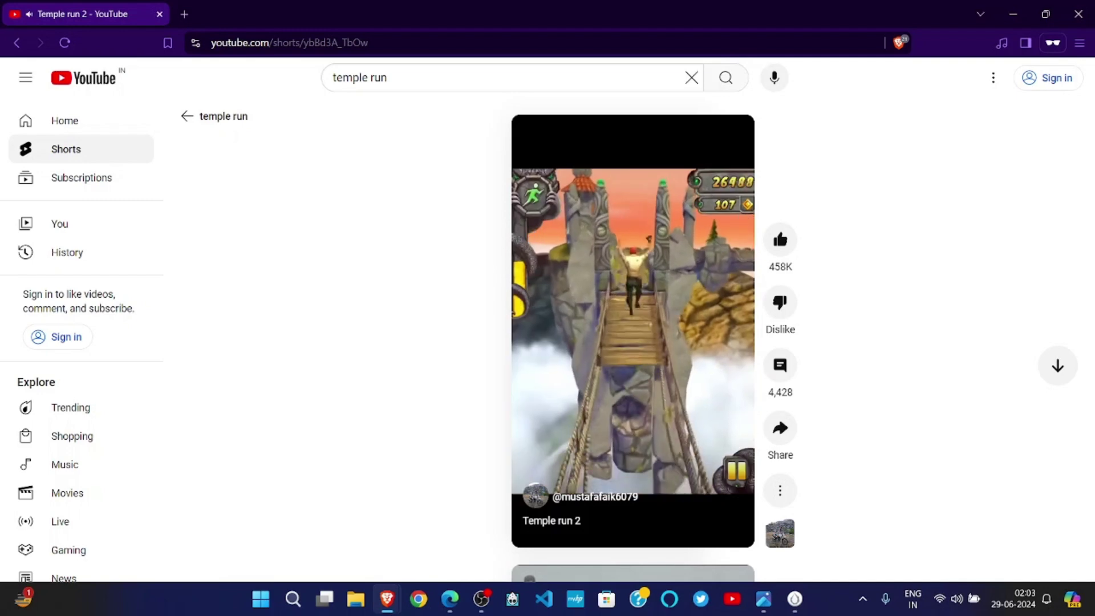
left_click(647, 384)
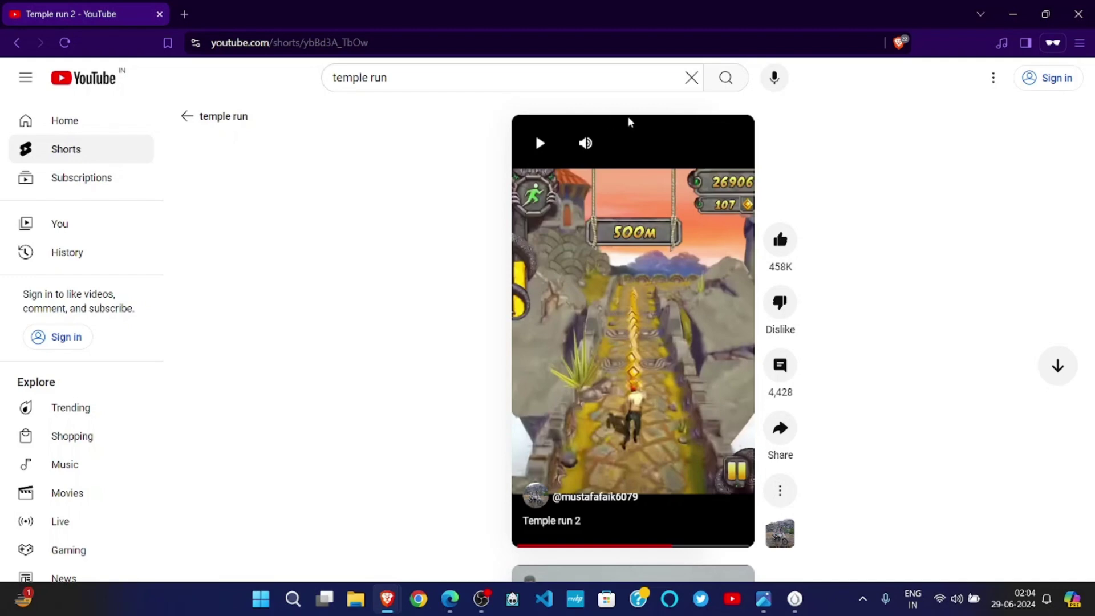
left_click(643, 455)
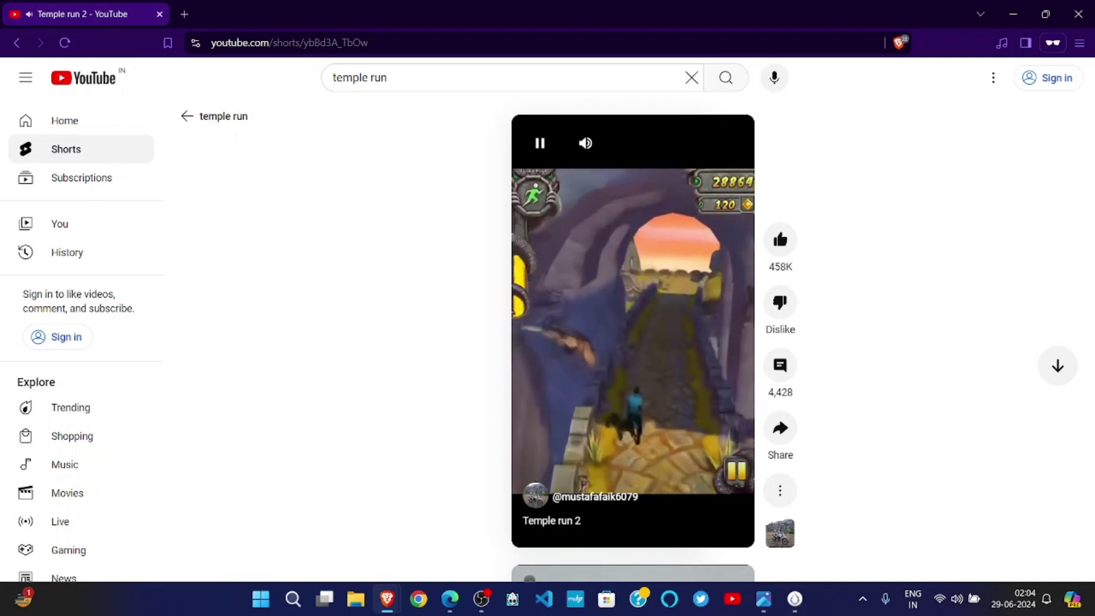
left_click(617, 434)
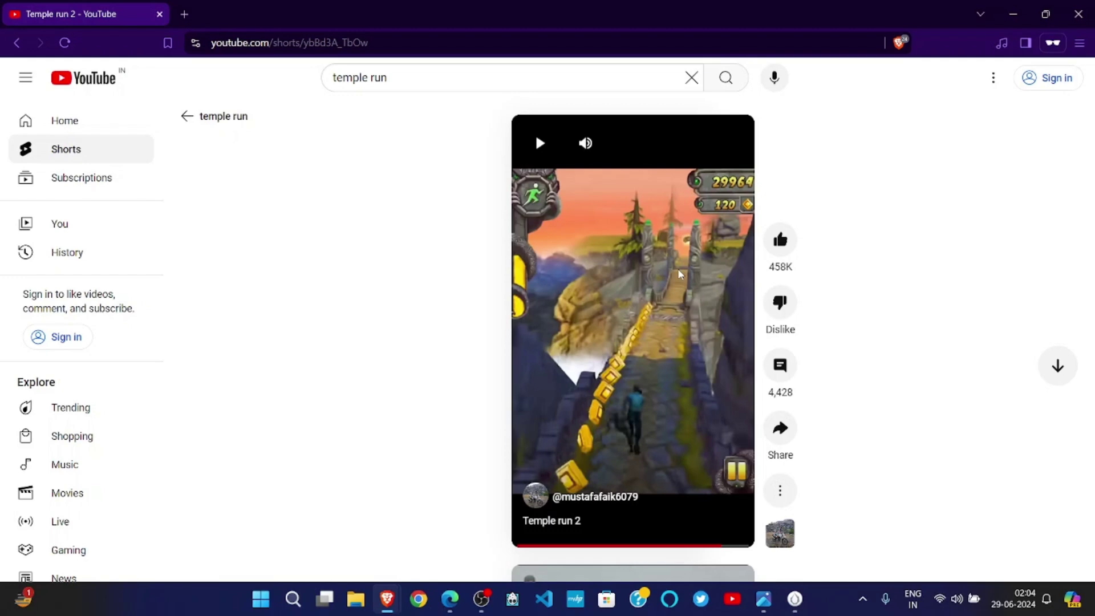
left_click(658, 364)
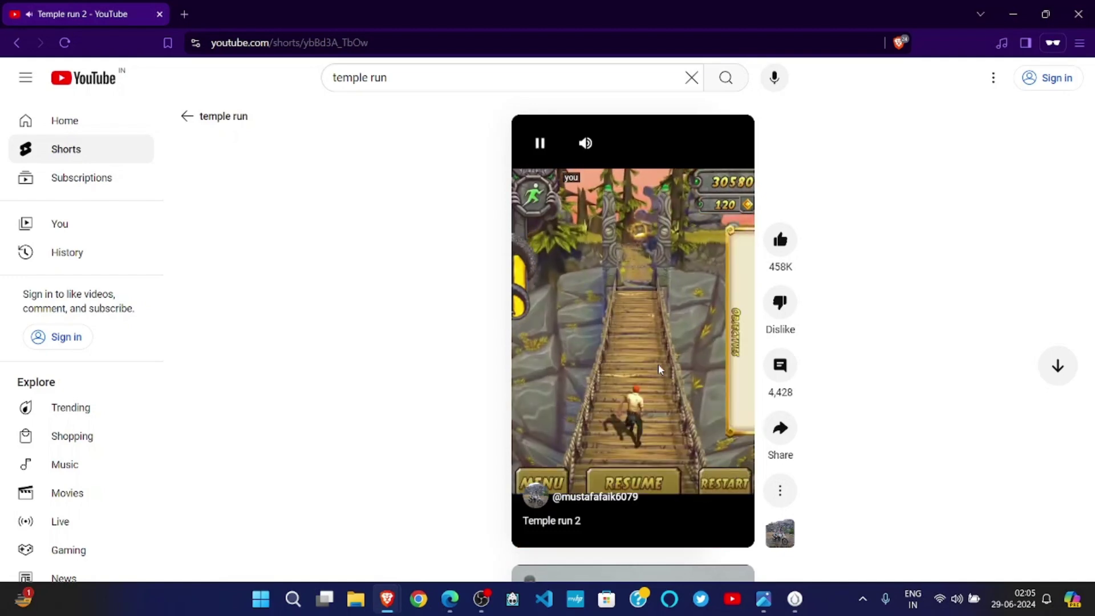
left_click(626, 401)
left_click(626, 401)
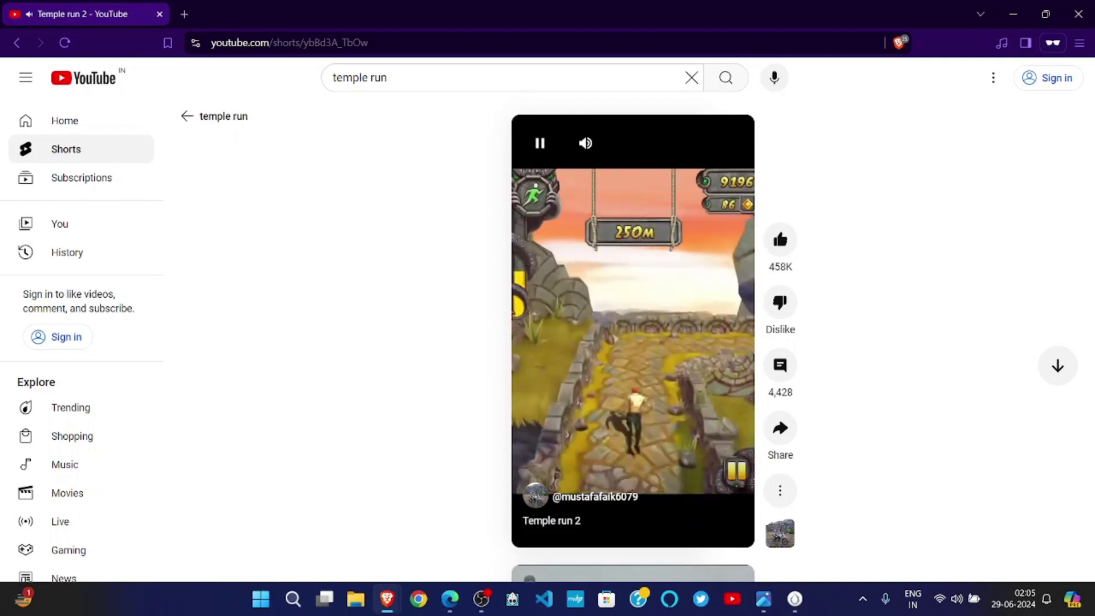
left_click(625, 401)
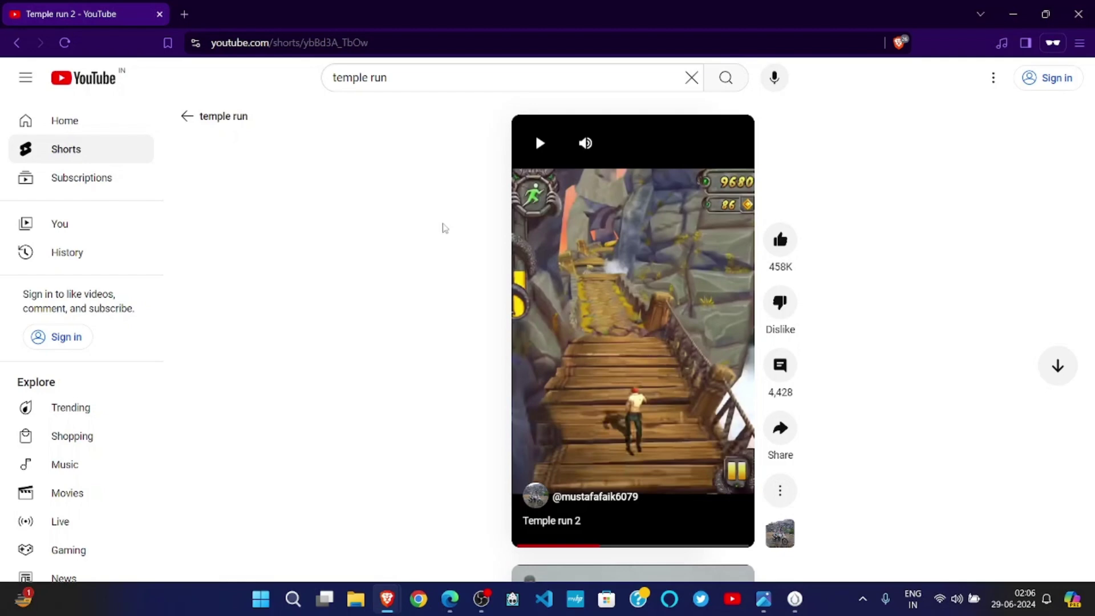
Switch back to Cocos Creator and set the scene view to 2D edit mode.
key("alt+Tab")
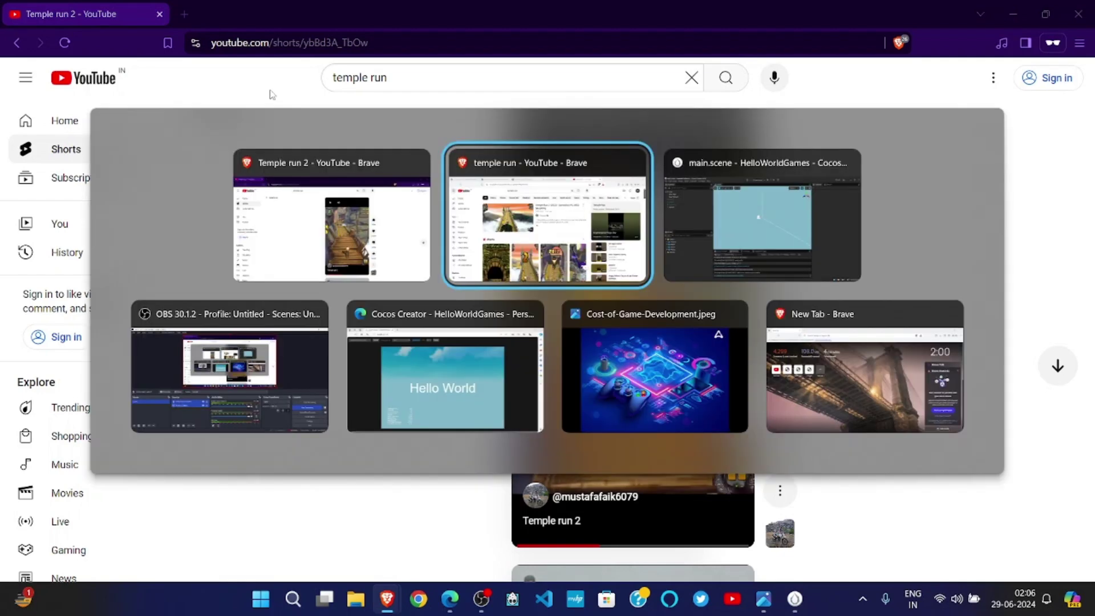
key("Tab")
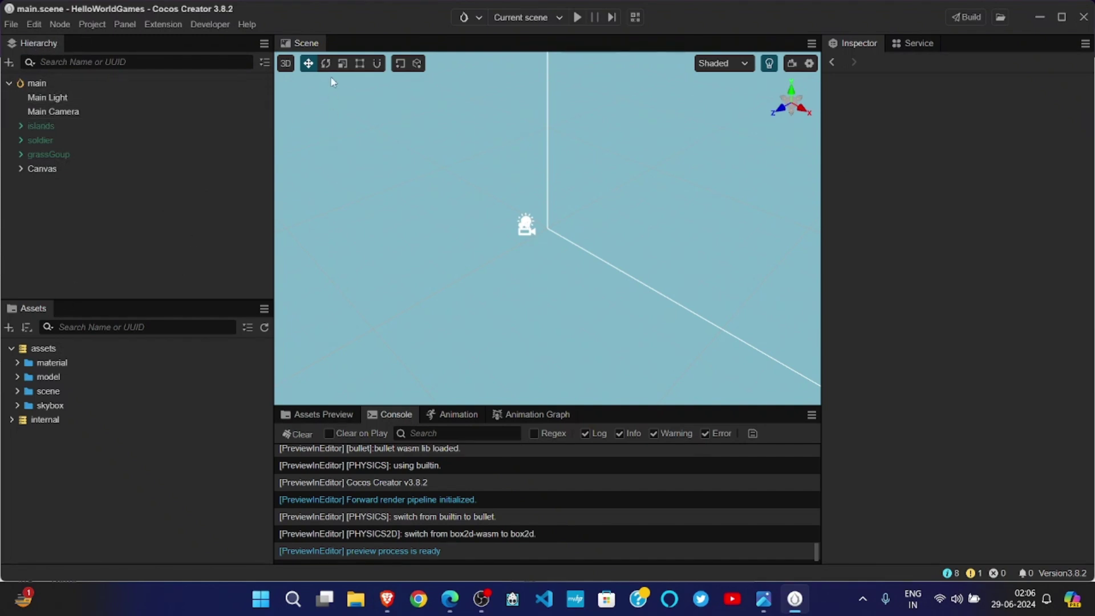
left_click(286, 64)
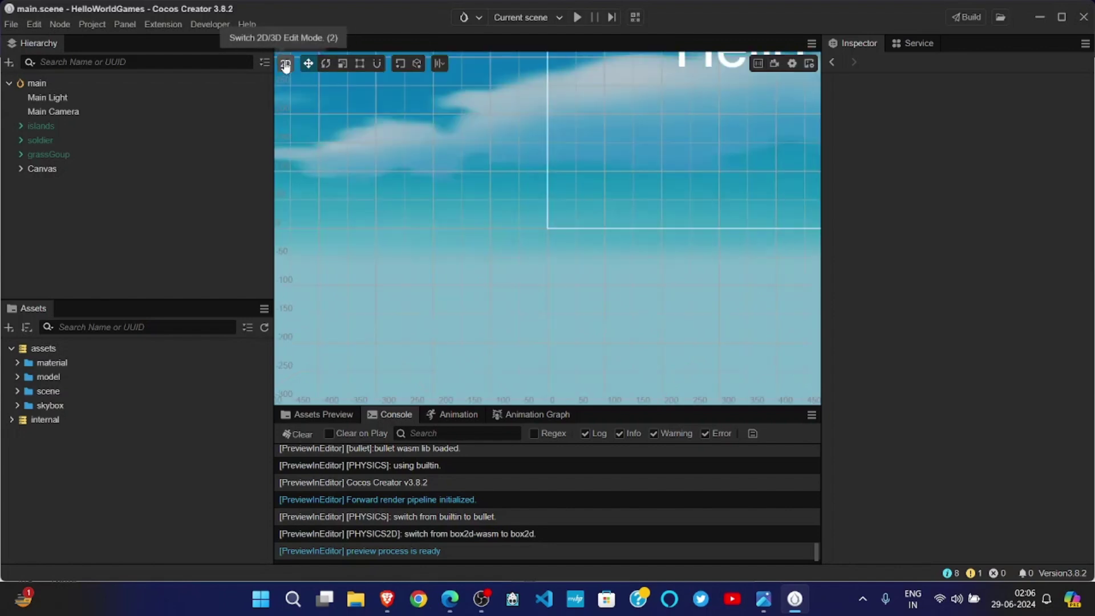
left_click(286, 64)
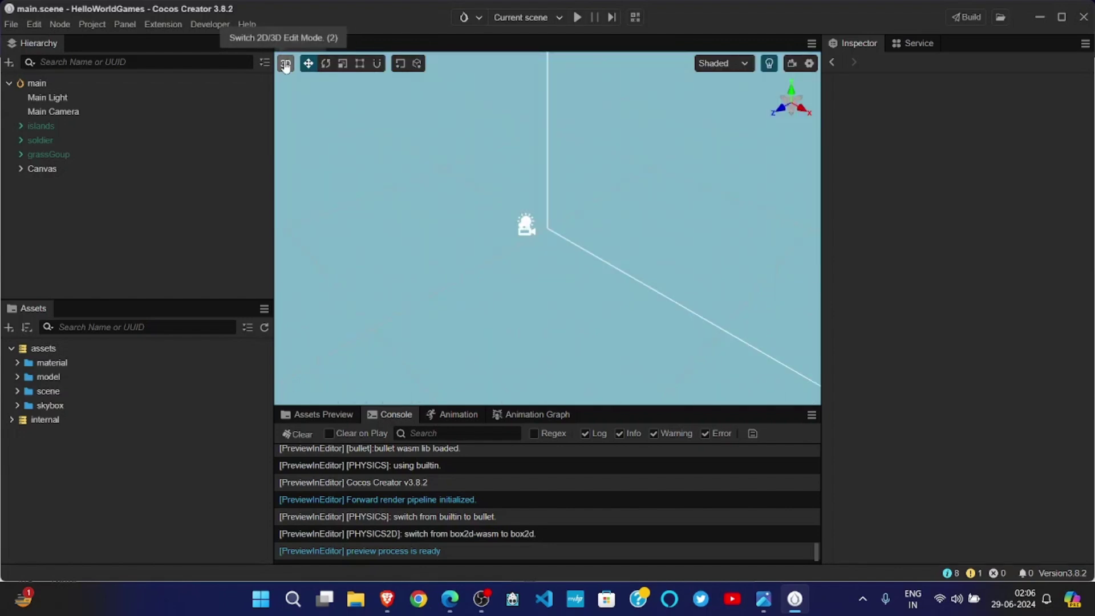
left_click(286, 65)
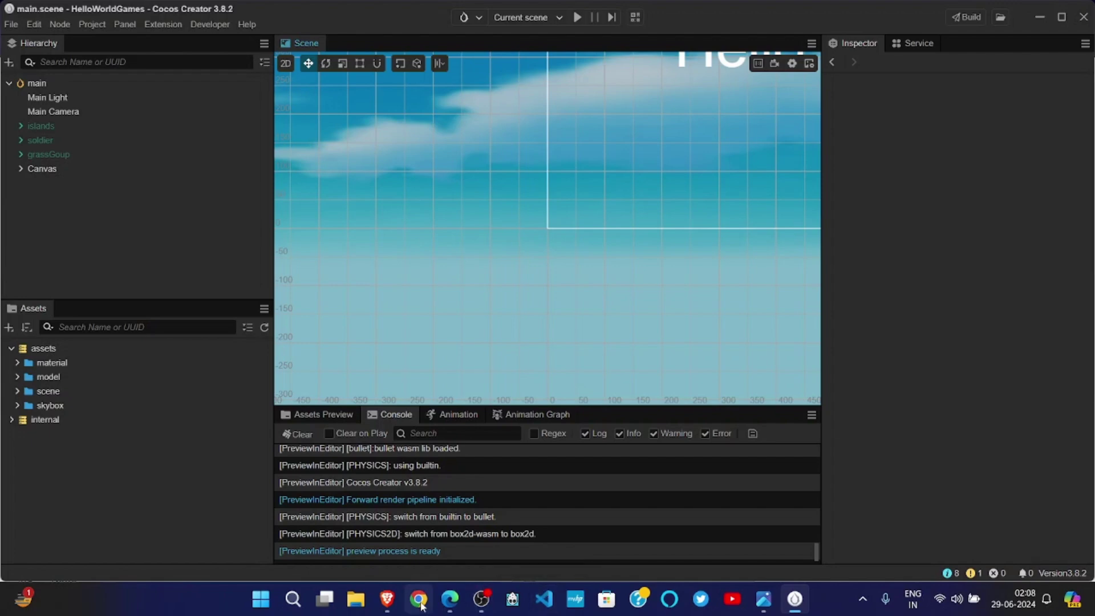
Switch to the Brave browser, search for "vsc" and examine the installer options on the Visual Studio Code download page.
mouse_move(387, 599)
left_click(388, 548)
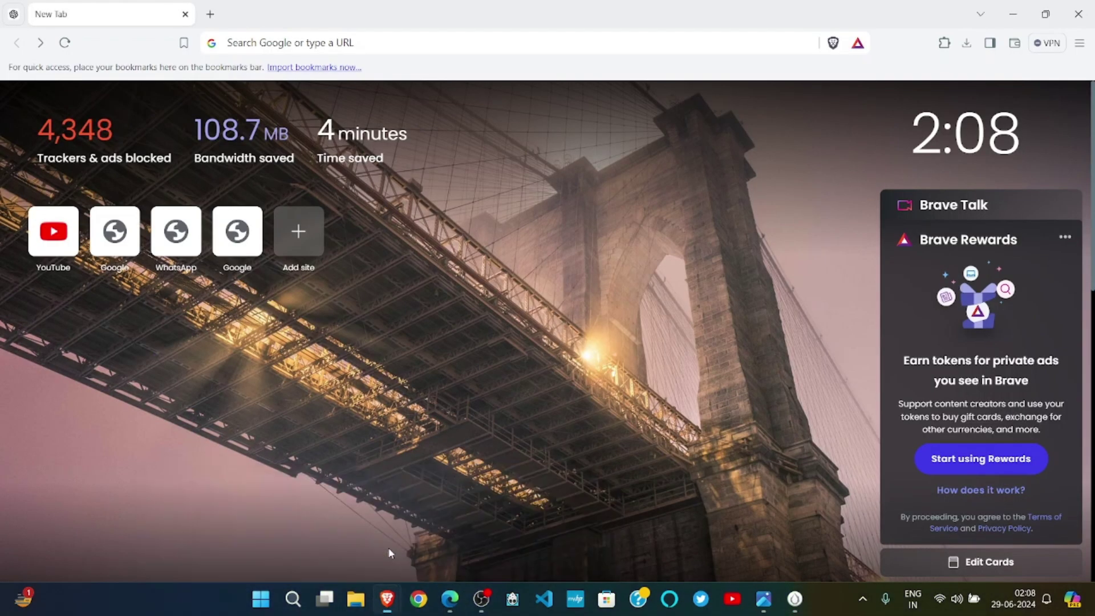
left_click(286, 43)
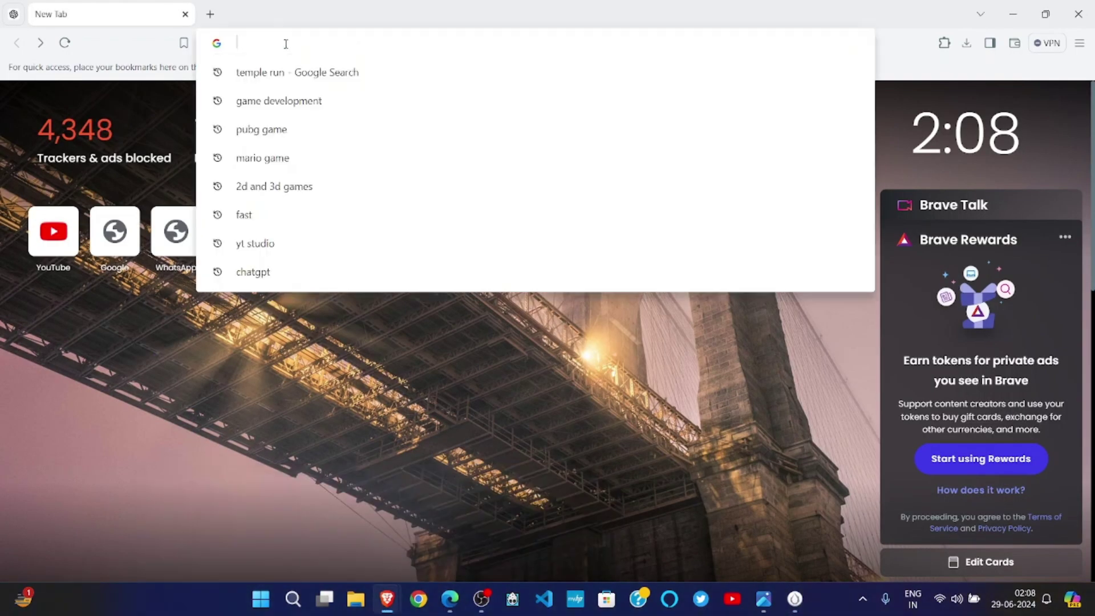
type("vsc")
key("Return")
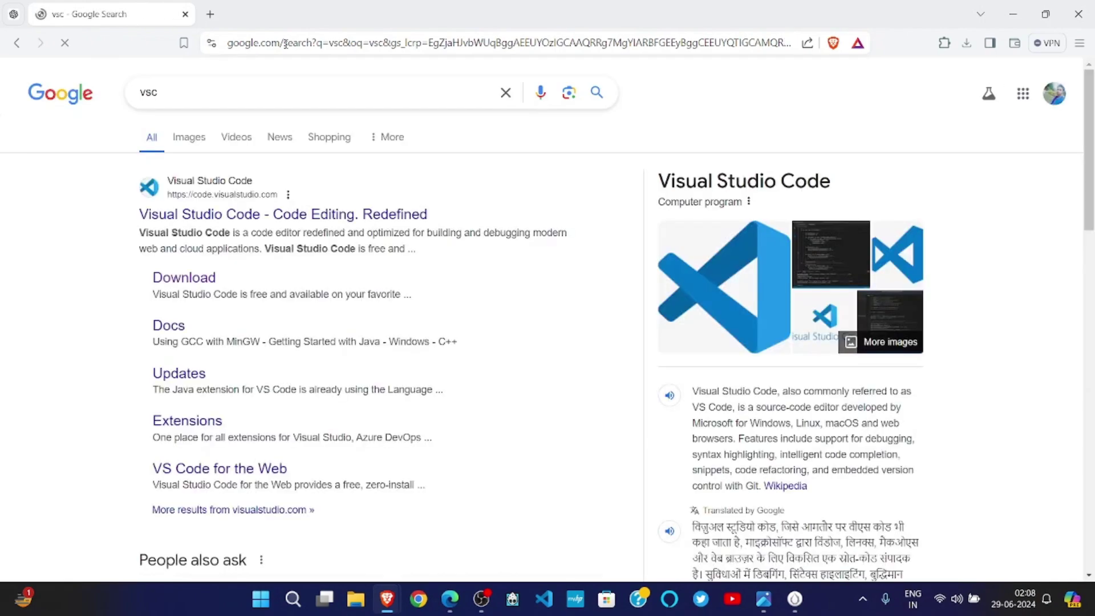
left_click(206, 284)
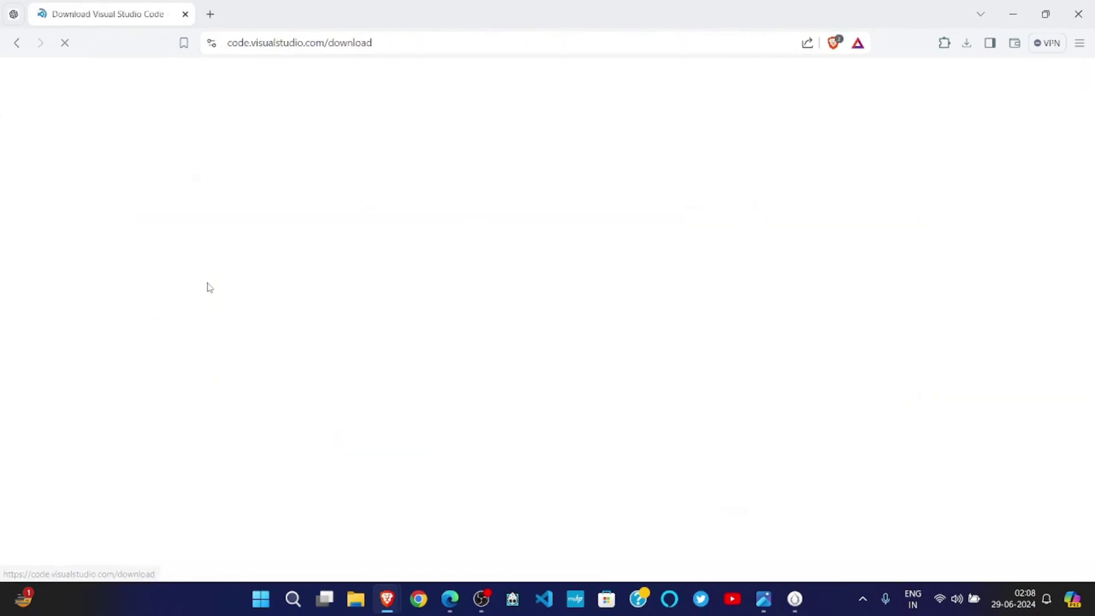
scroll(437, 326, "down", 1)
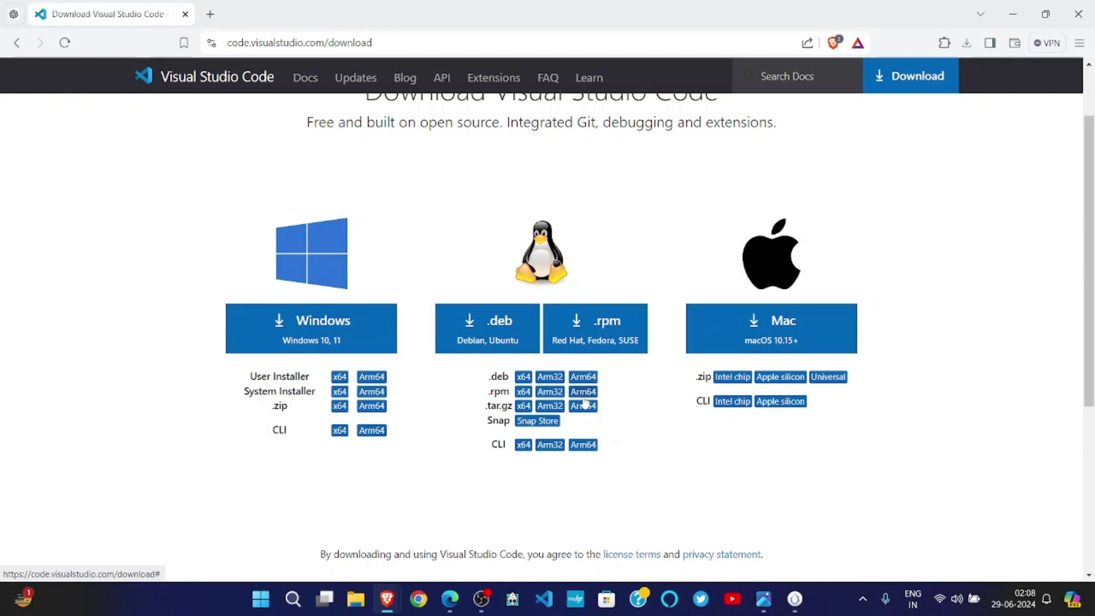
Return to Cocos Creator and examine the properties of the hdcSky material in the material folder, collapsing the folder when done.
key("alt+Tab")
key("alt+Tab")
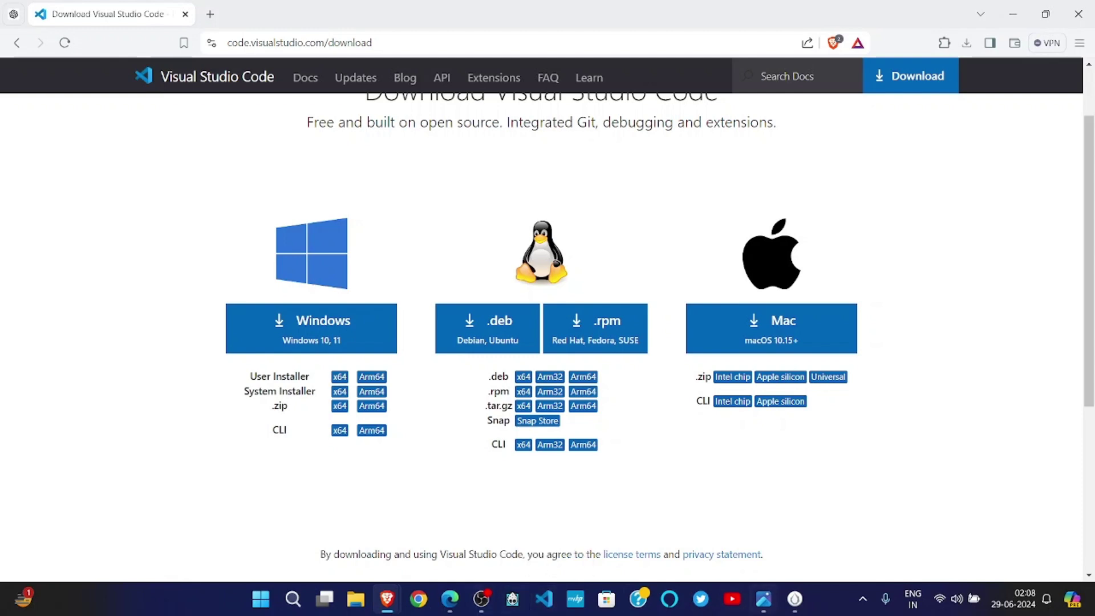
left_click(795, 599)
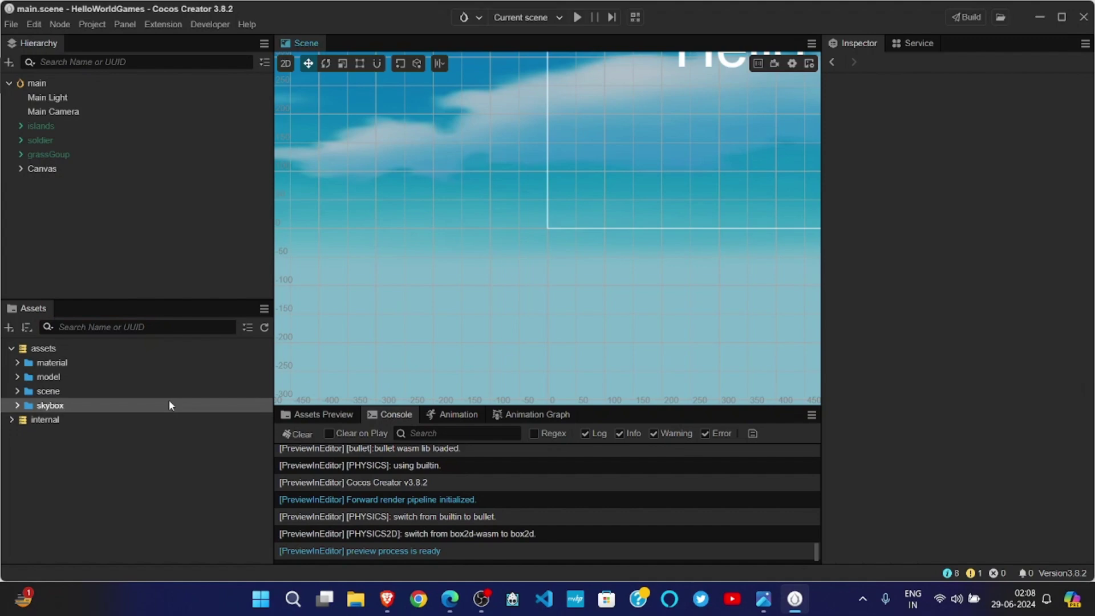
left_click(17, 363)
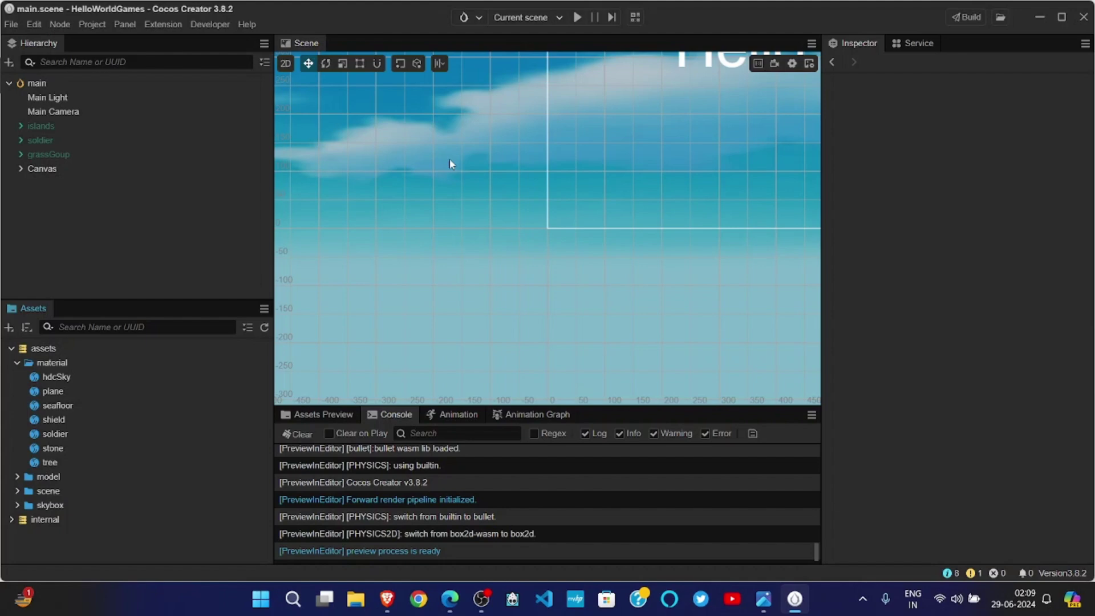
left_click(60, 377)
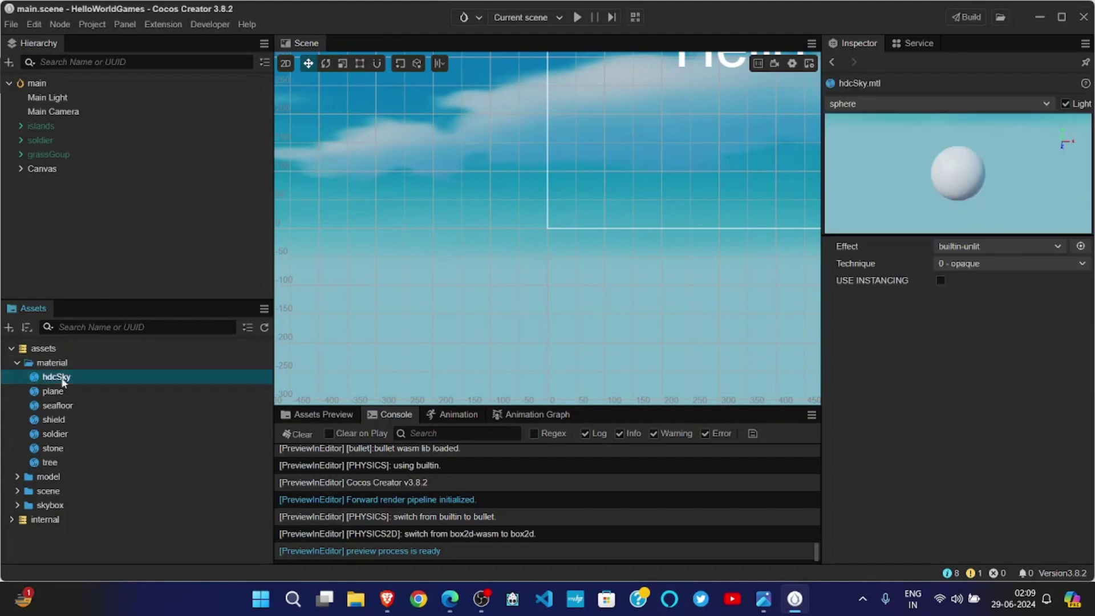
scroll(970, 402, "down", 2)
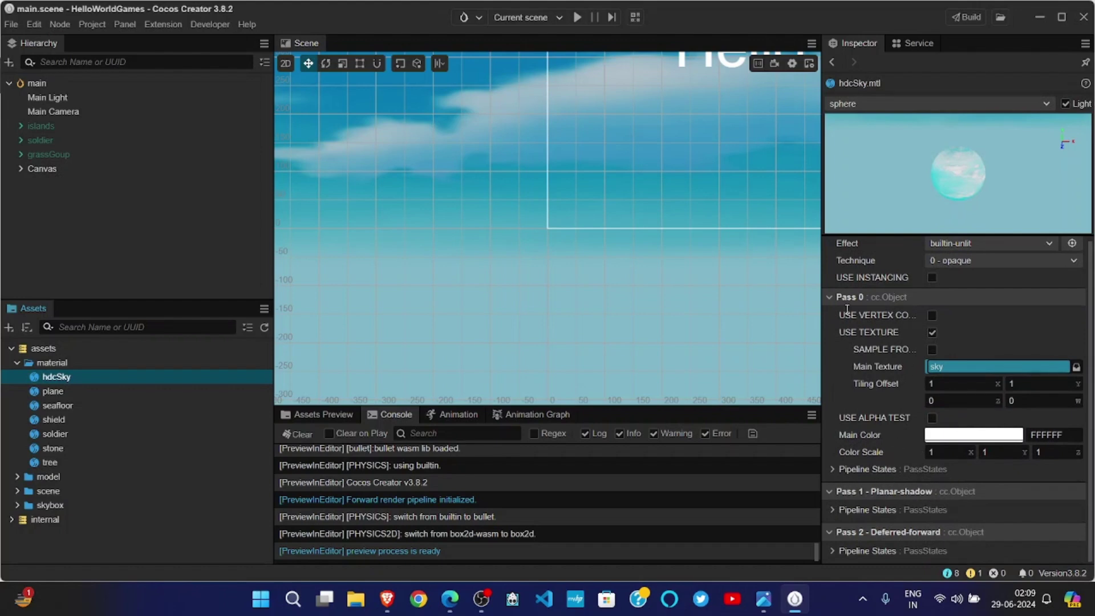
left_click(17, 365)
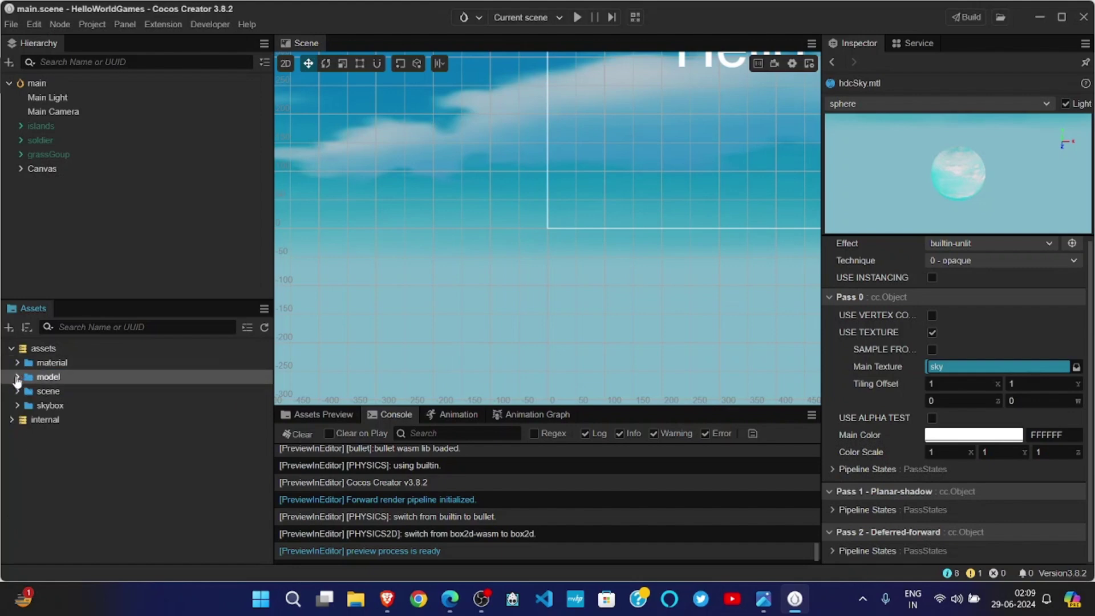
Examine the shield texture and the grass texture inside the helloWorld folder of the model assets.
left_click(17, 377)
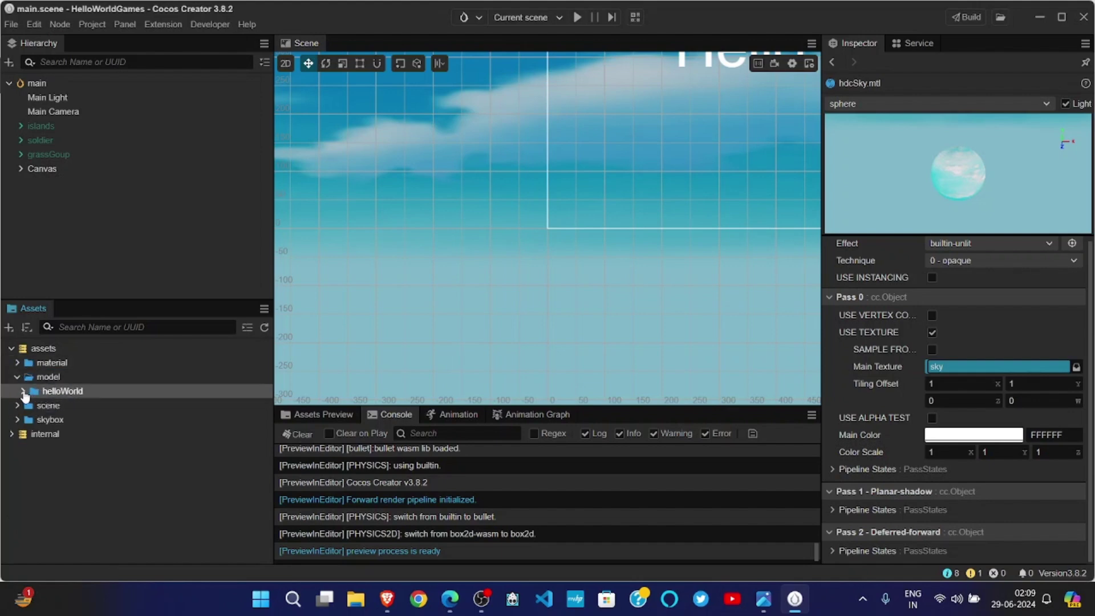
left_click(23, 392)
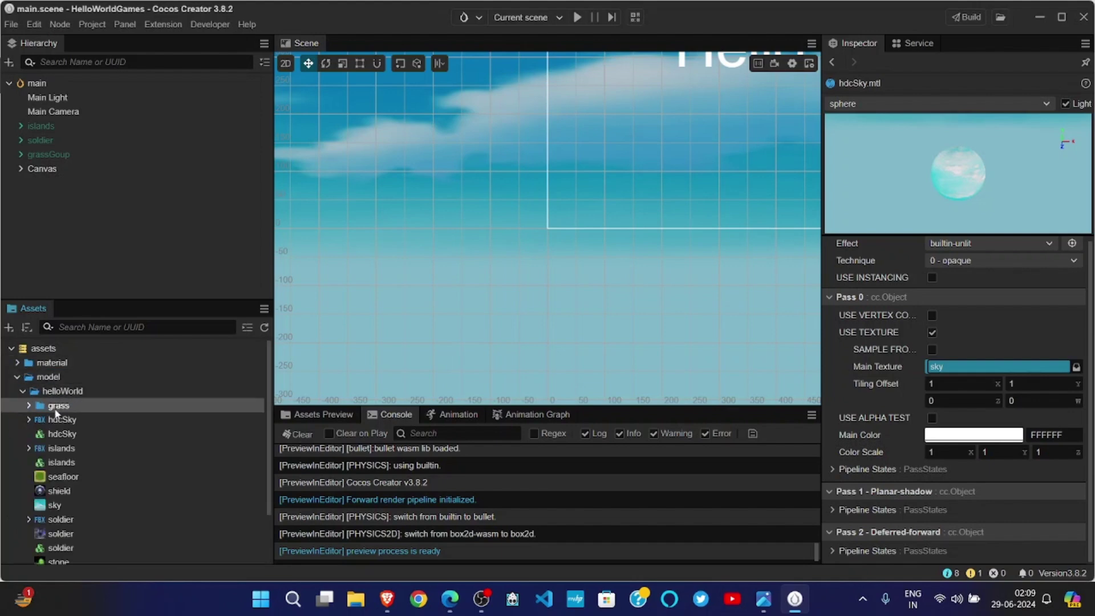
scroll(54, 497, "down", 1)
left_click(61, 479)
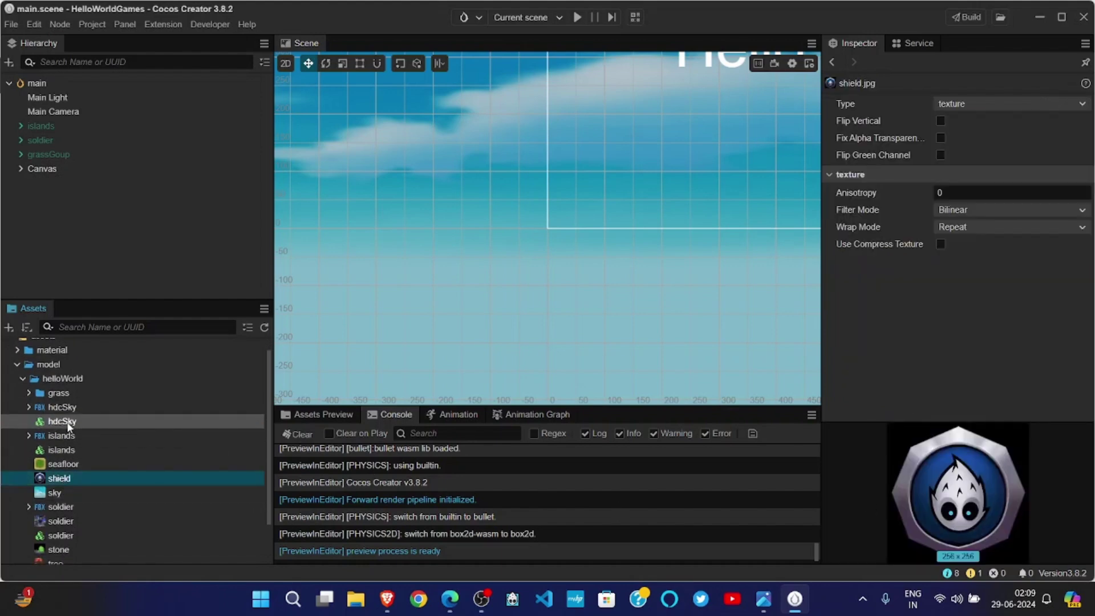
left_click(29, 393)
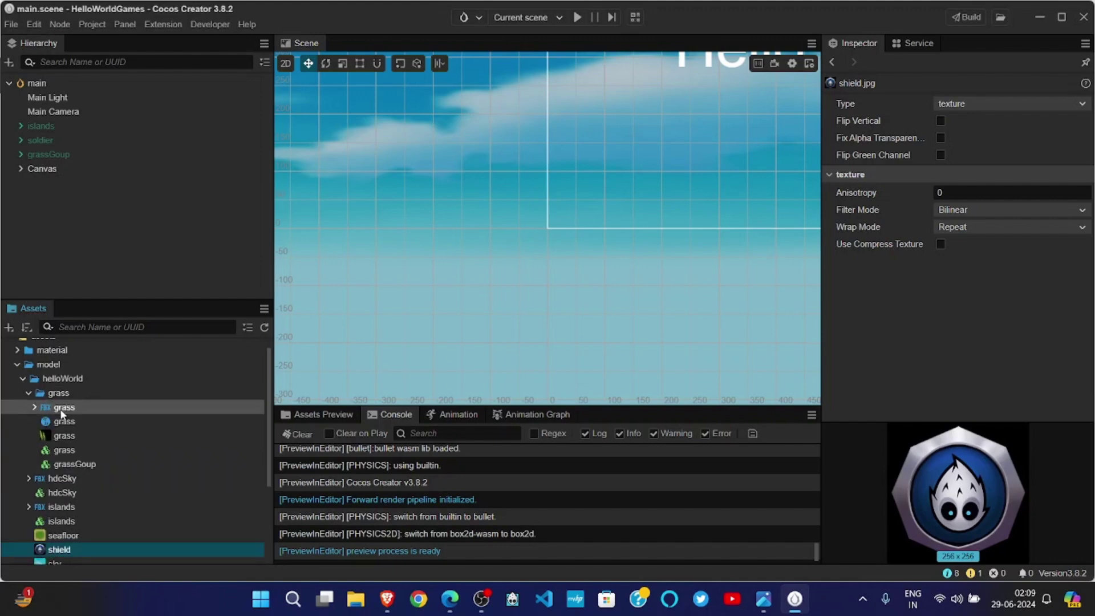
left_click(64, 436)
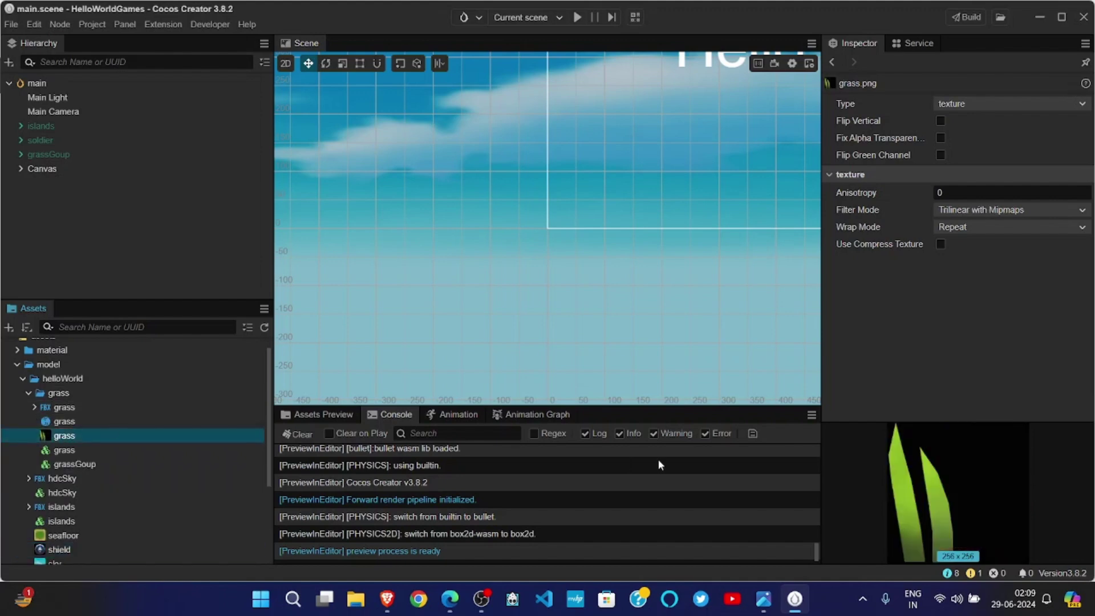
Collapse the grass, helloWorld and model folders, then expand the scene folder and select the main scene.
left_click(29, 394)
left_click(22, 379)
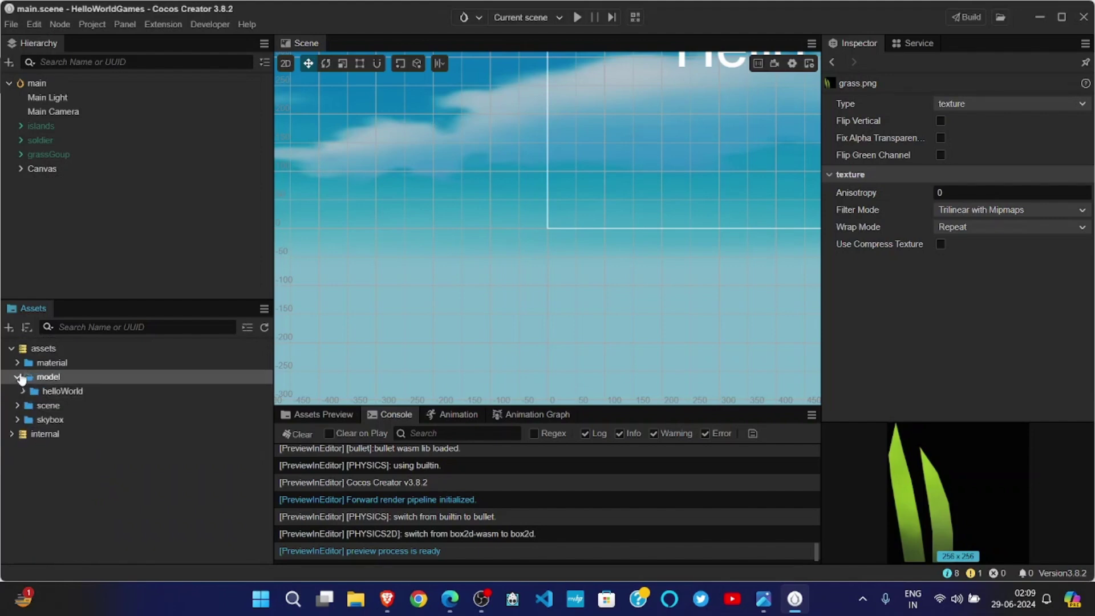
left_click(19, 377)
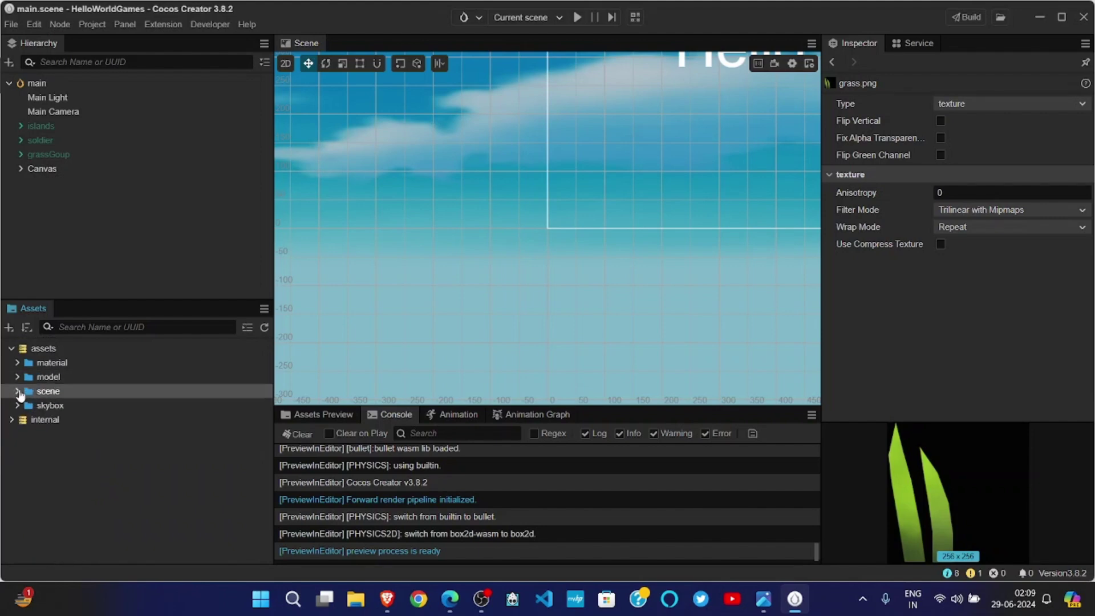
left_click(18, 392)
left_click(51, 406)
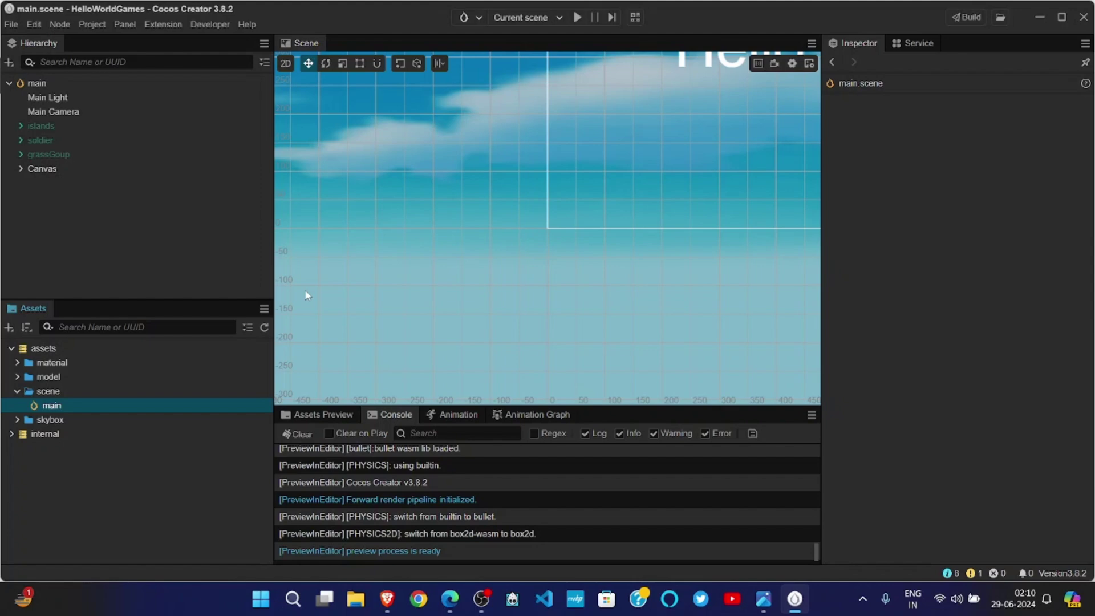
Switch to the YouTube window in Brave, search for "mario" and preview the first video in the results.
key("alt+Tab")
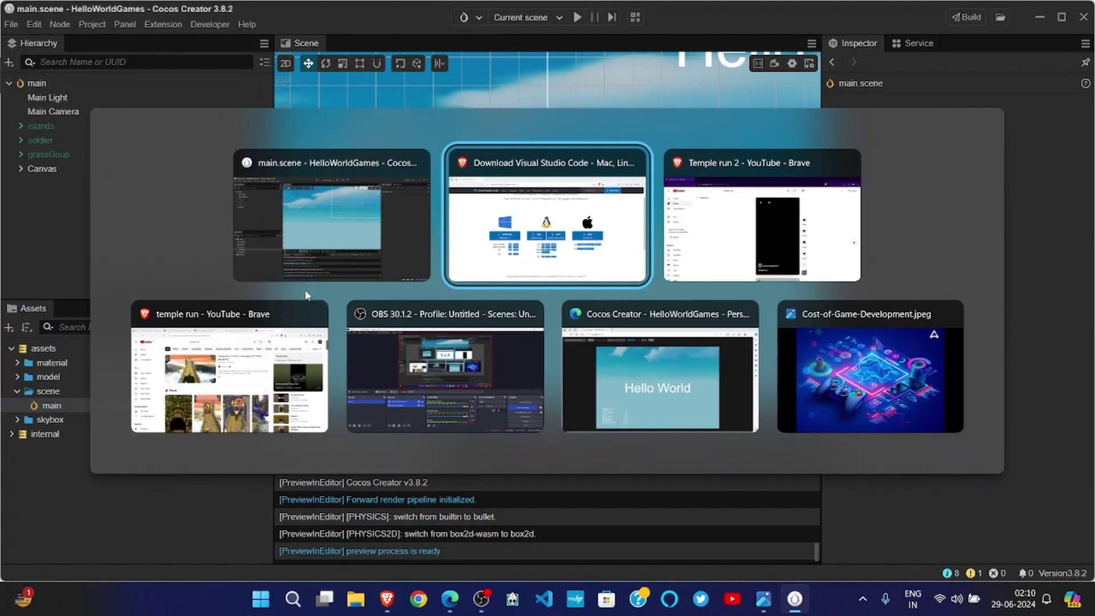
key("alt+Tab")
key("alt+Tab")
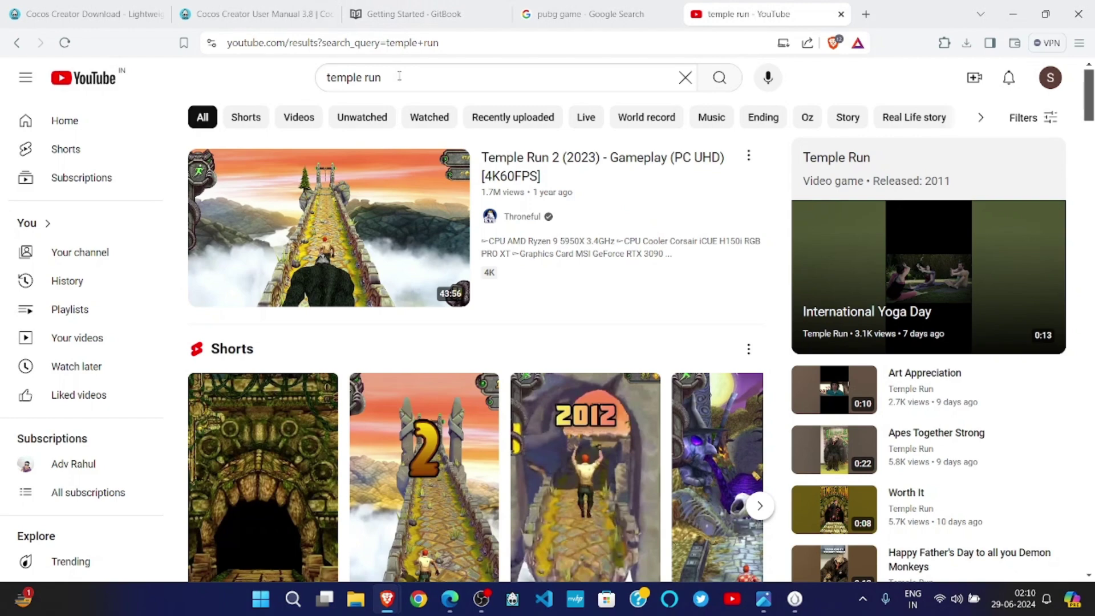
double_click(399, 78)
triple_click(399, 77)
type("mario")
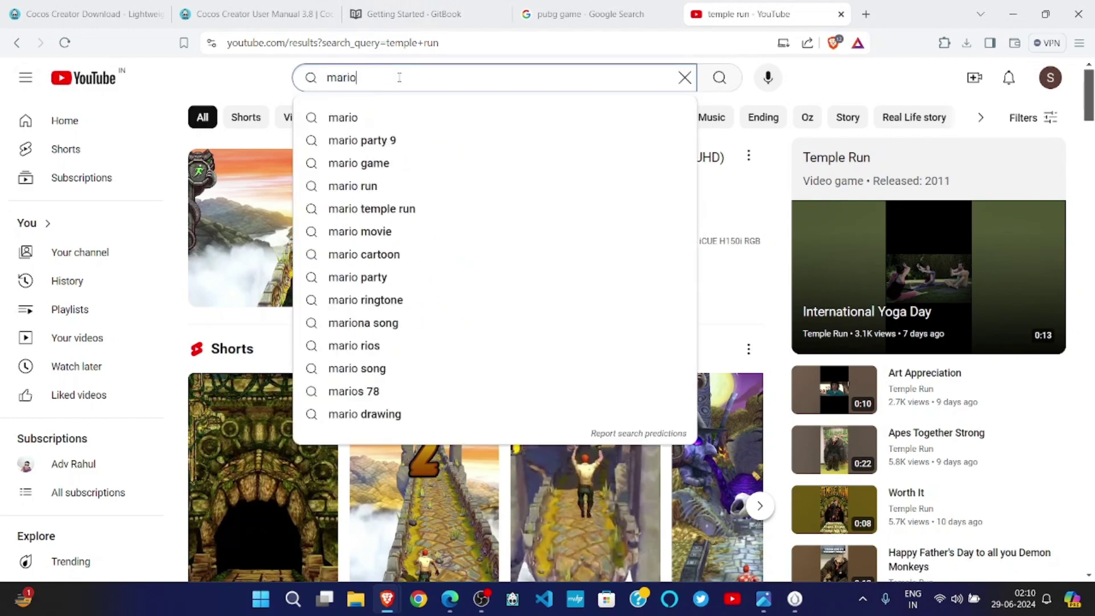
key("Return")
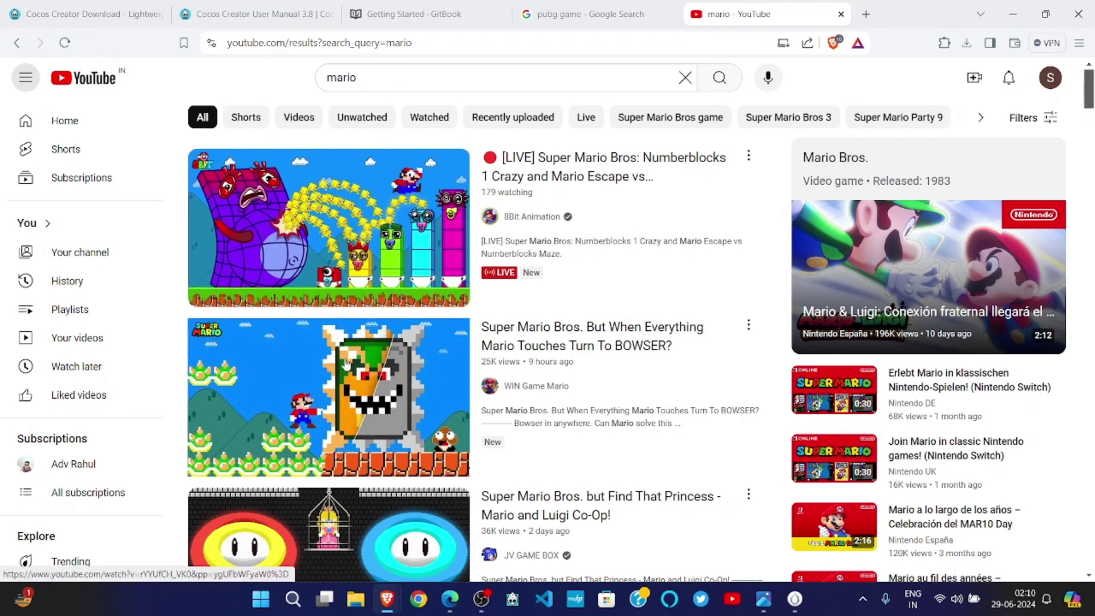
mouse_move(361, 256)
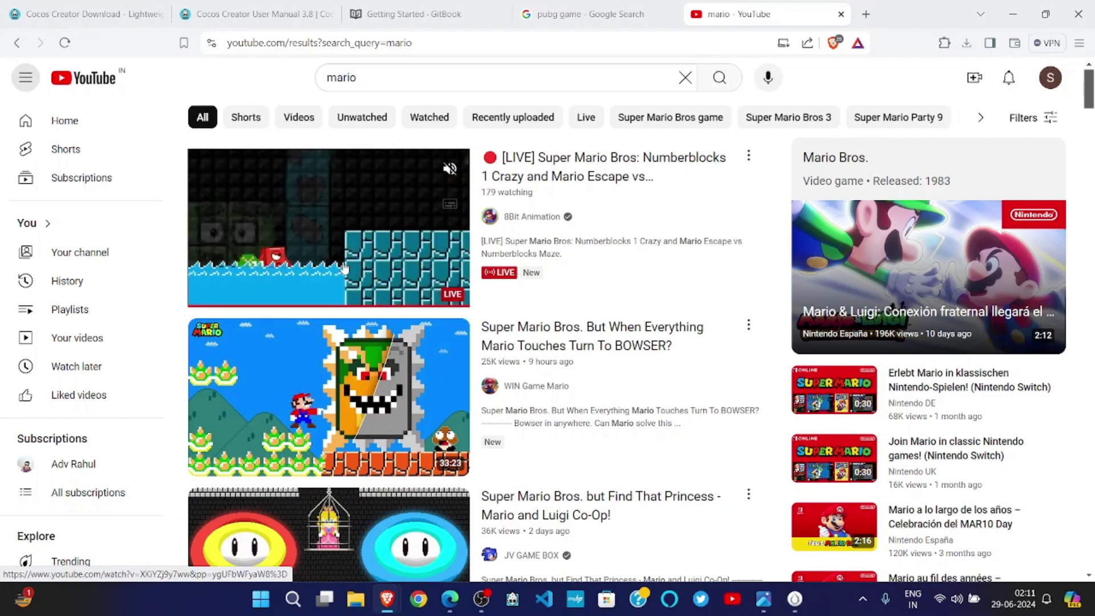
Return to Cocos Creator and create a folder named scripts directly under assets.
key("alt+Tab")
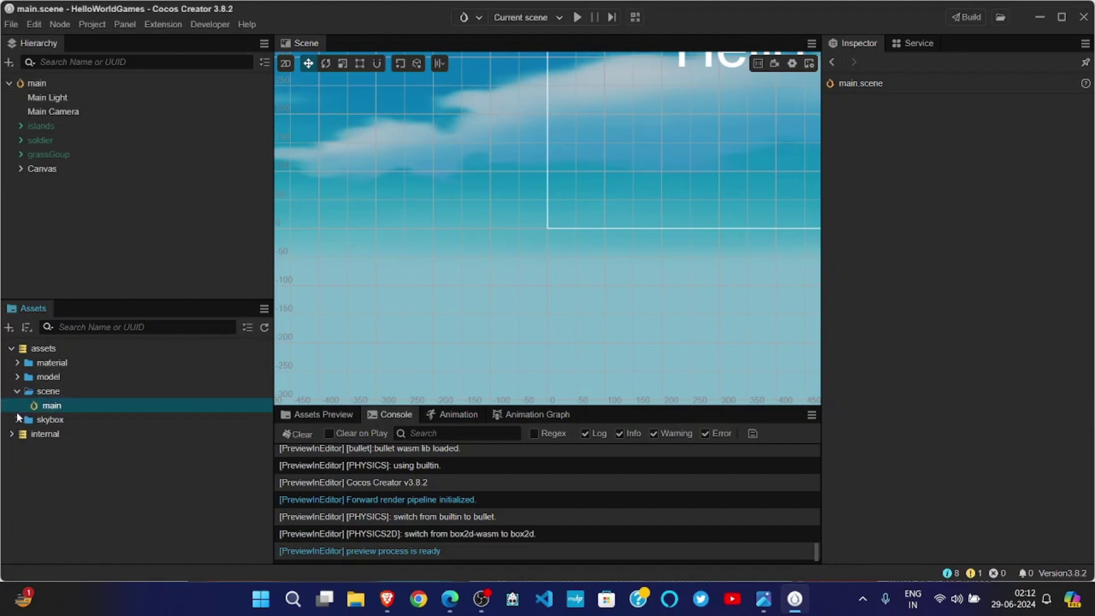
left_click(31, 349)
left_click(9, 329)
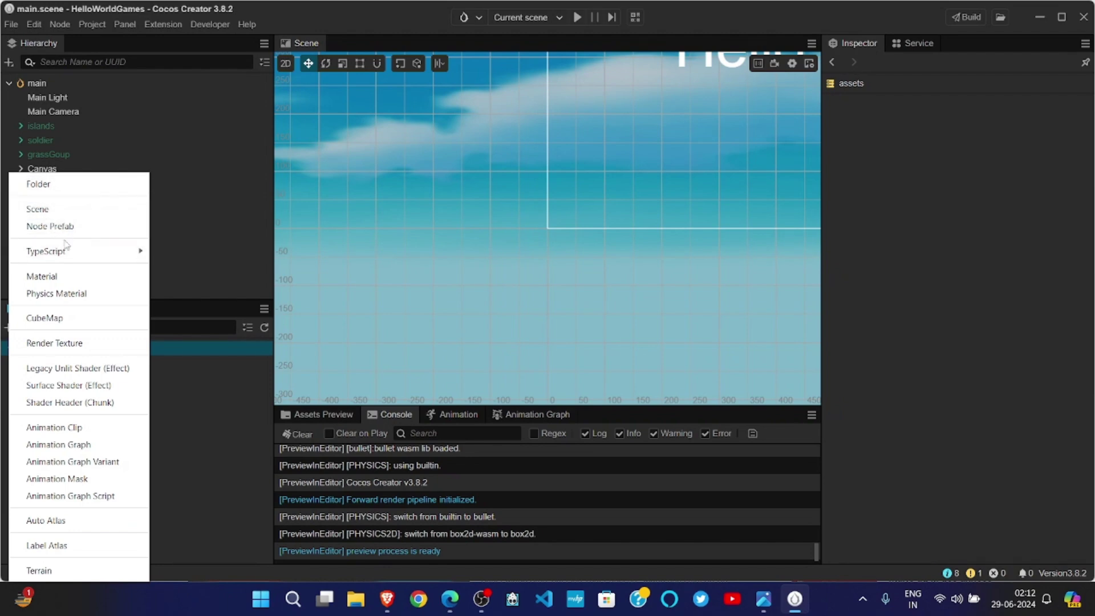
mouse_move(64, 258)
left_click(75, 185)
type("sc")
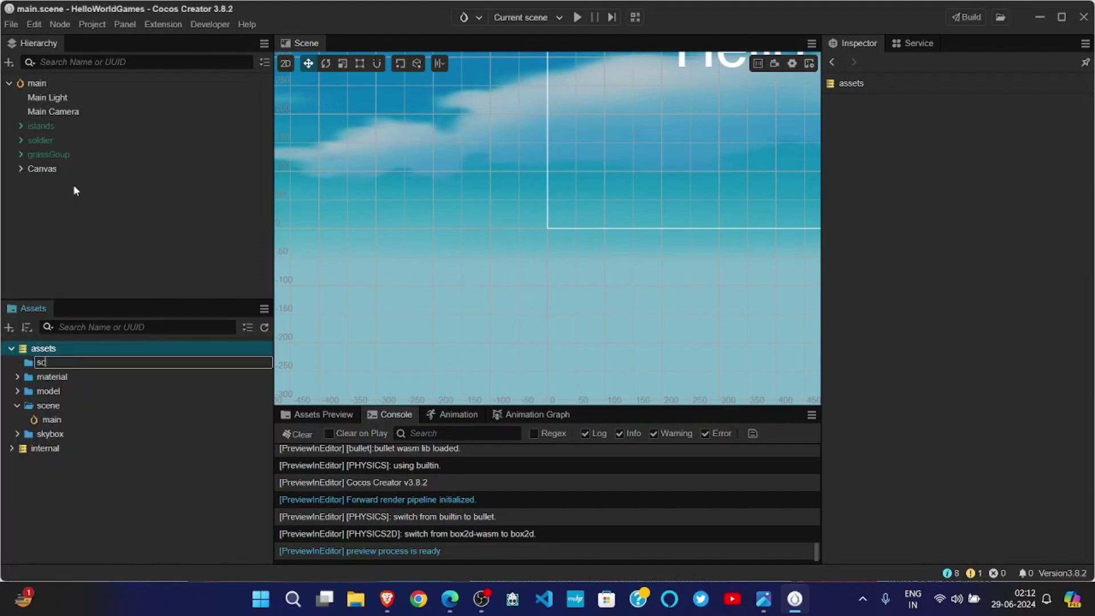
type("ripts")
key("Return")
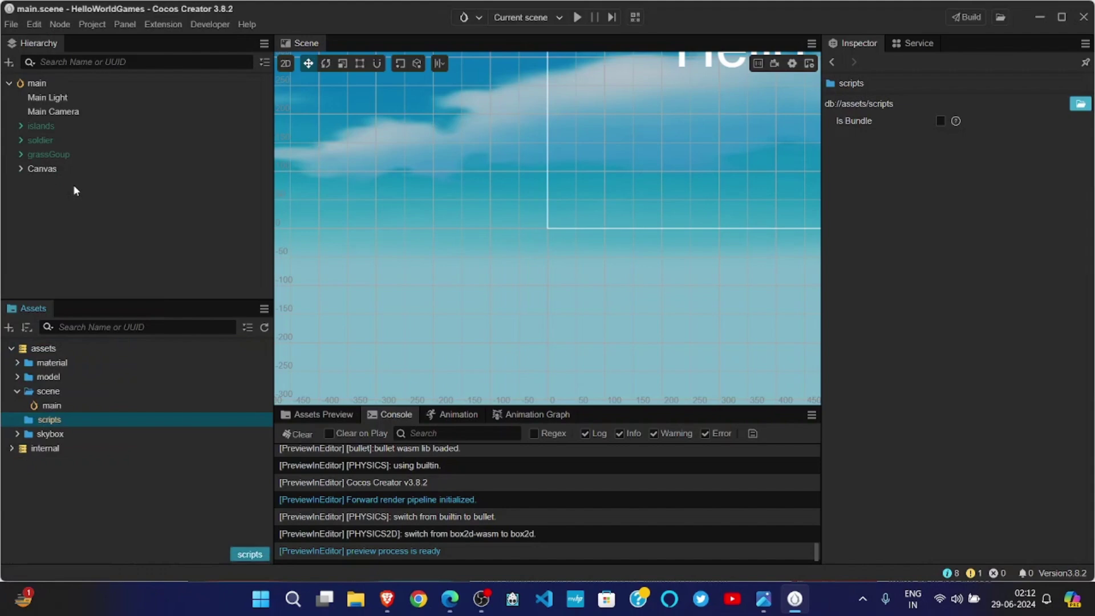
left_click(8, 327)
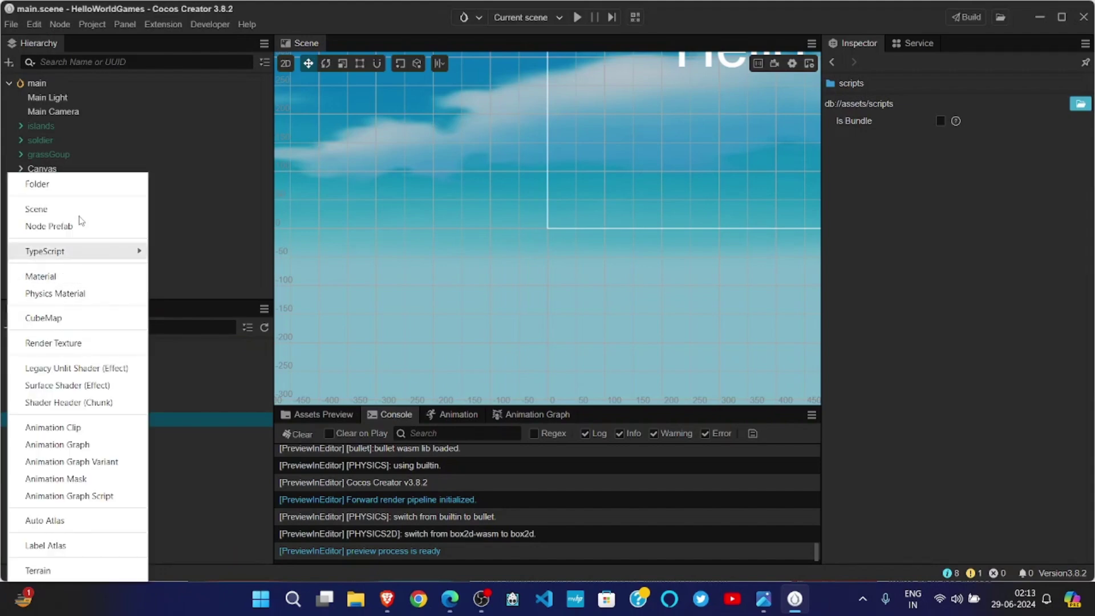
mouse_move(100, 255)
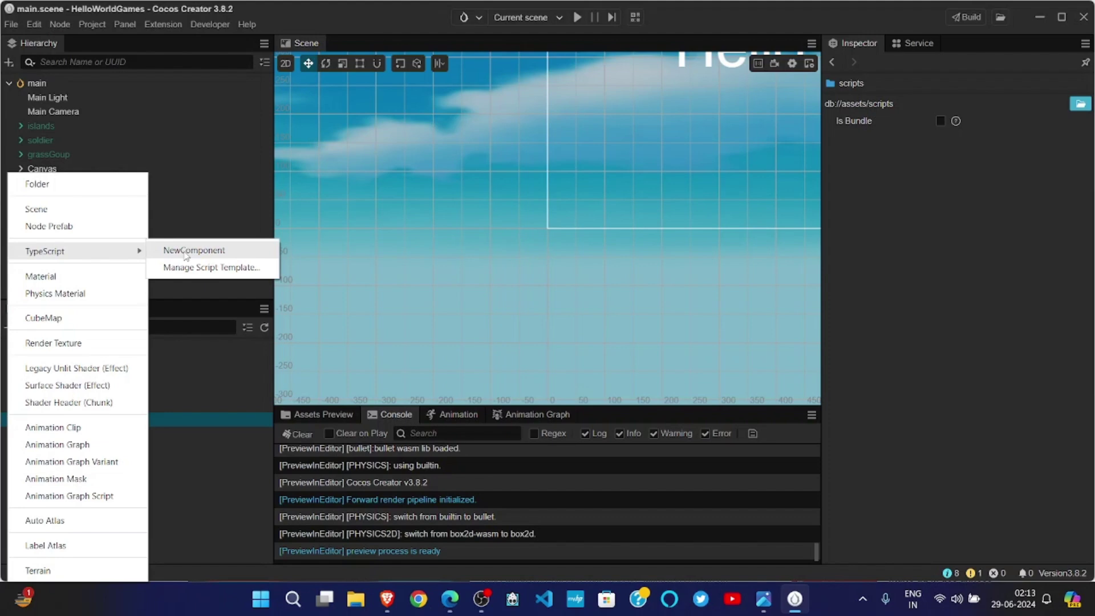
left_click(213, 416)
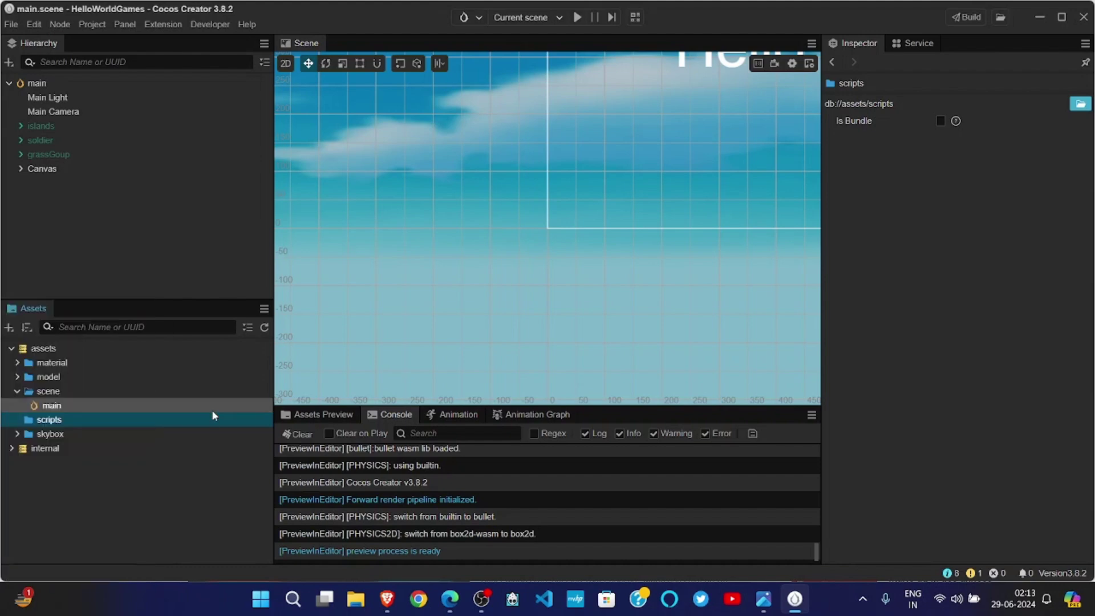
left_click(101, 407)
right_click(79, 419)
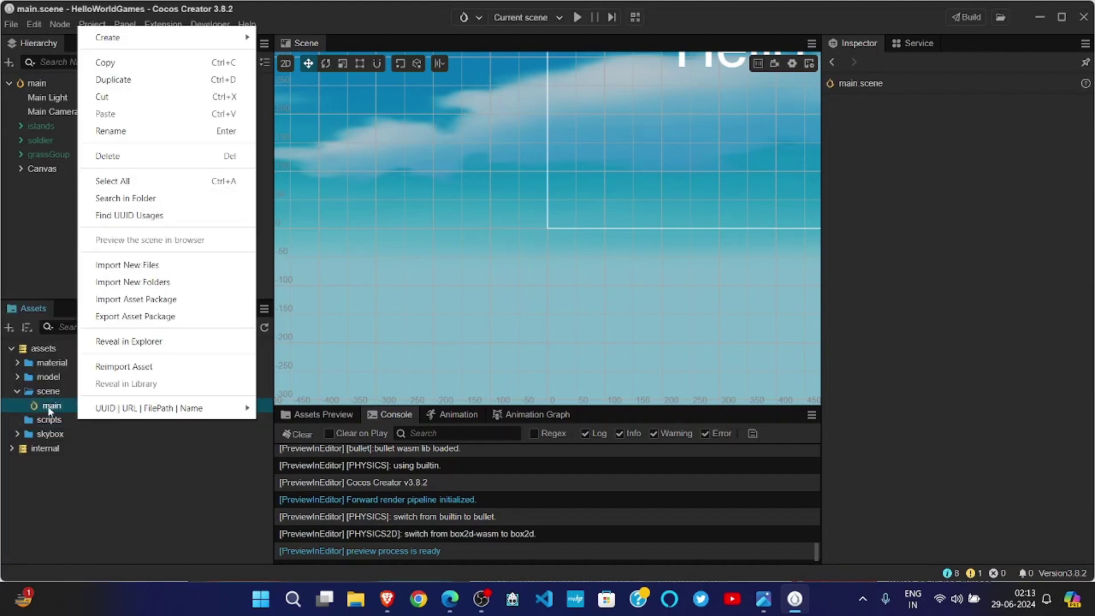
left_click(45, 421)
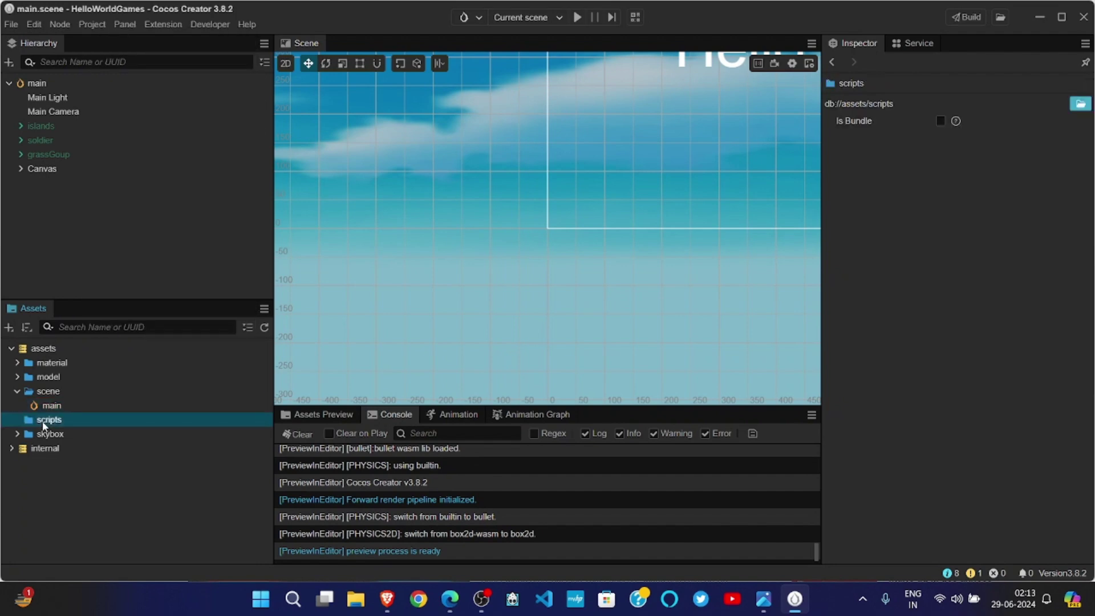
left_click(9, 328)
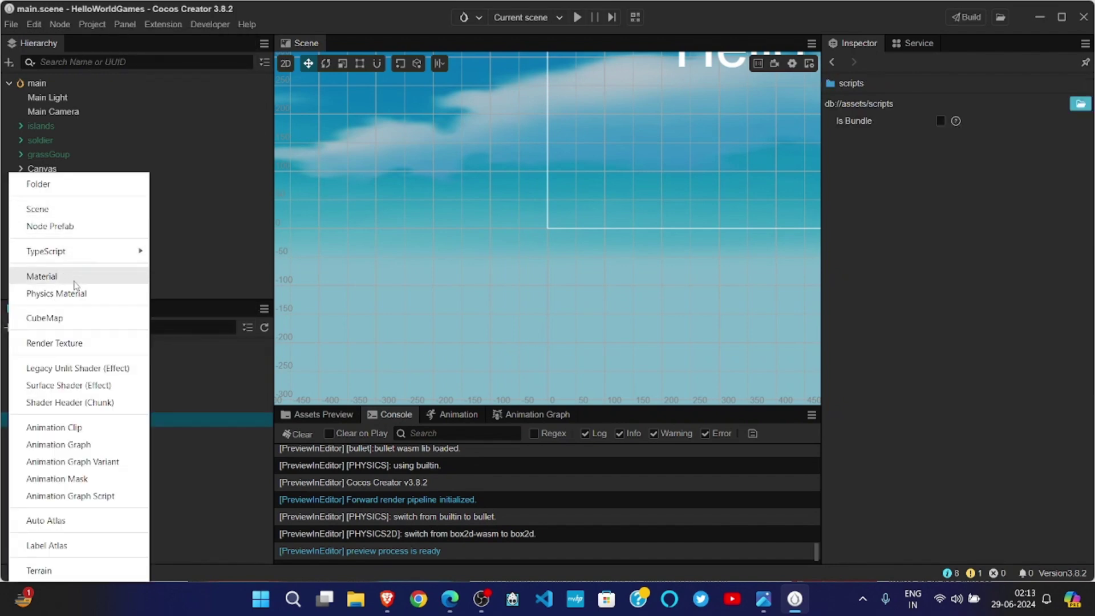
left_click(196, 505)
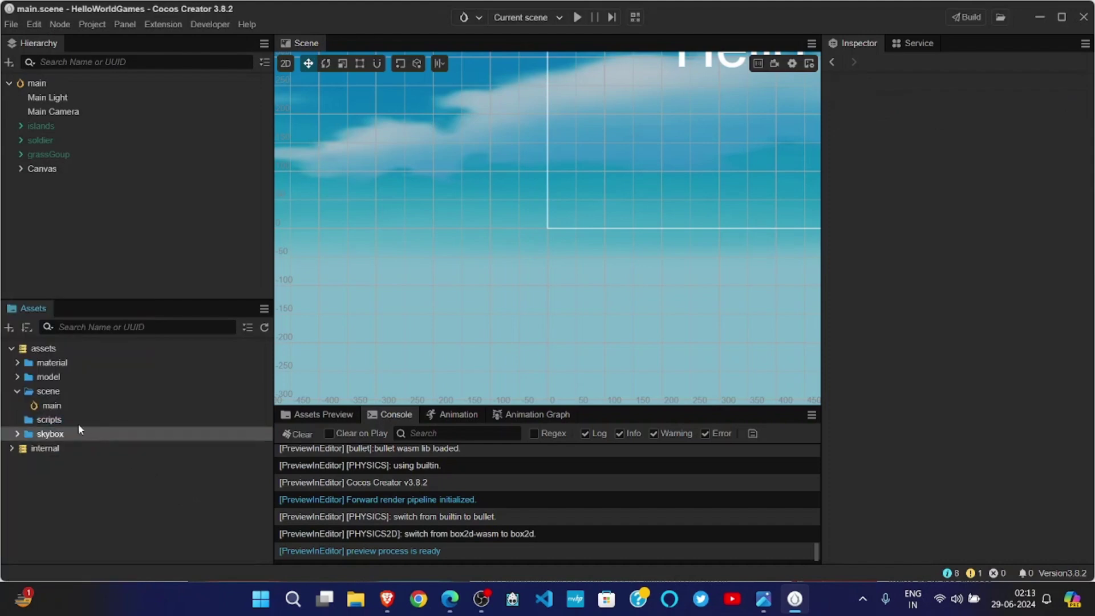
left_click(60, 422)
right_click(59, 422)
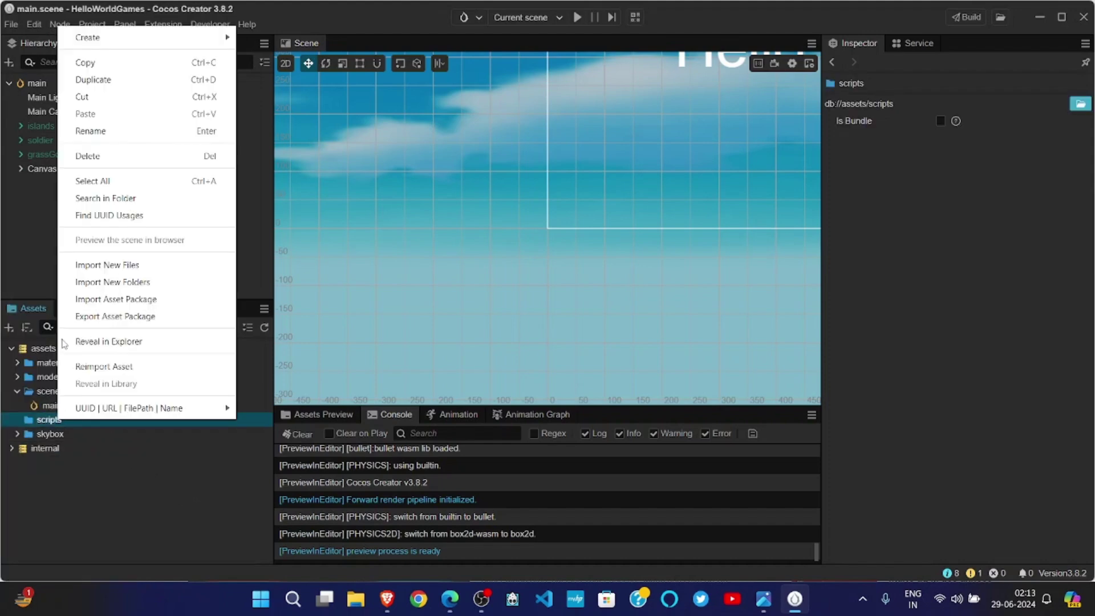
left_click(41, 428)
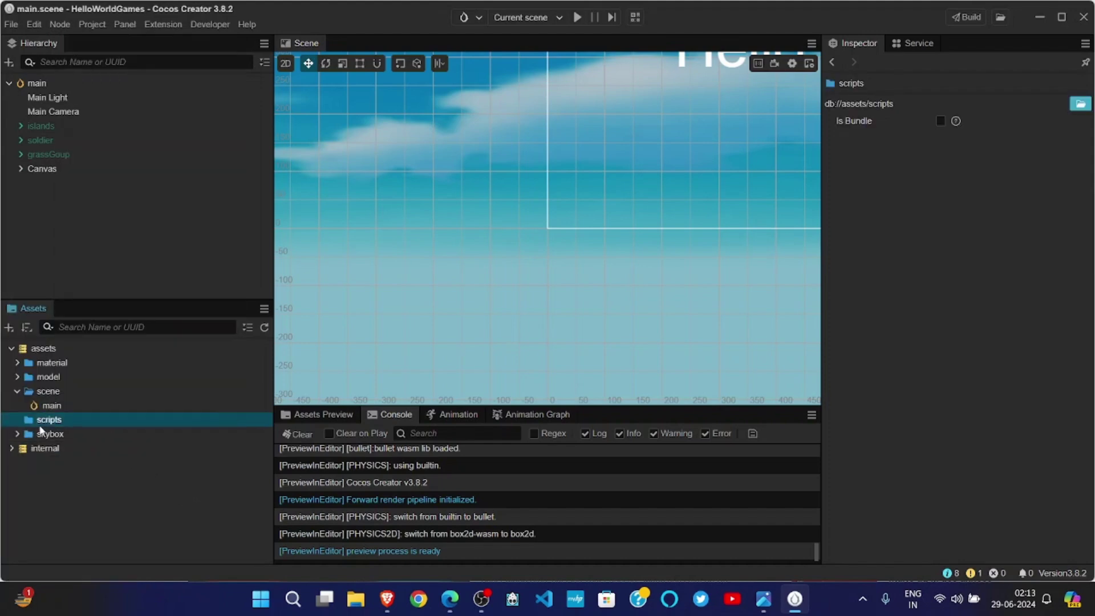
Create a new TypeScript component named HelloWorld inside the scripts folder.
right_click(44, 428)
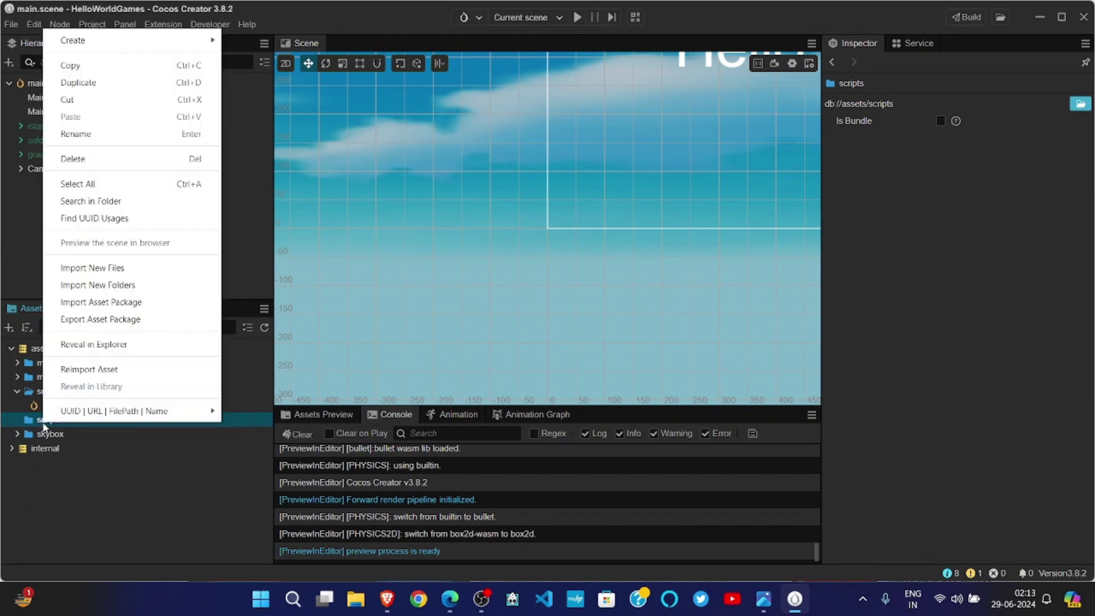
mouse_move(148, 42)
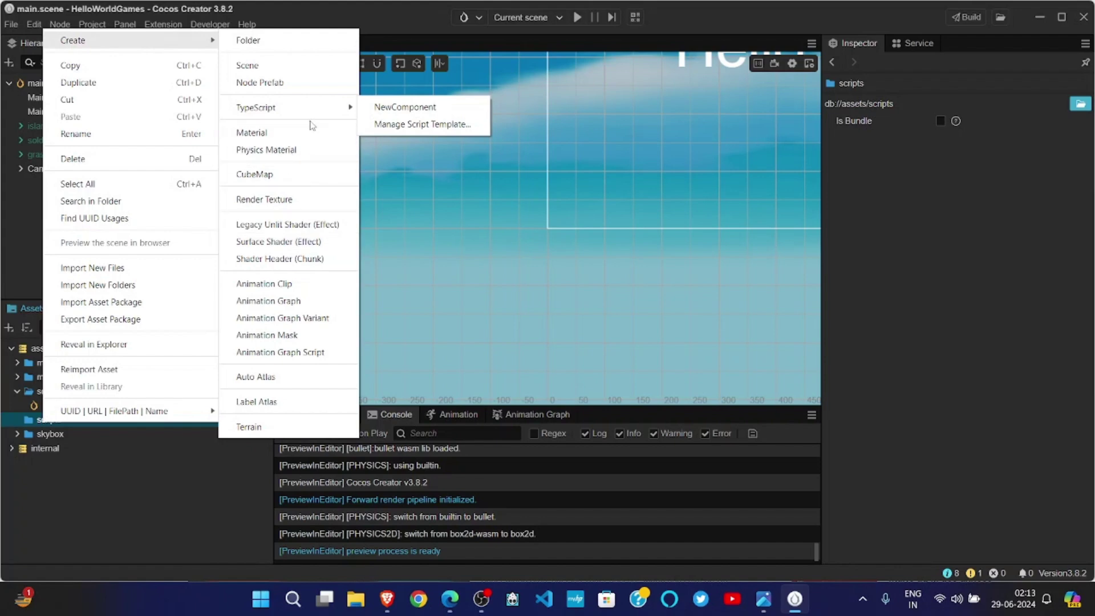
mouse_move(332, 110)
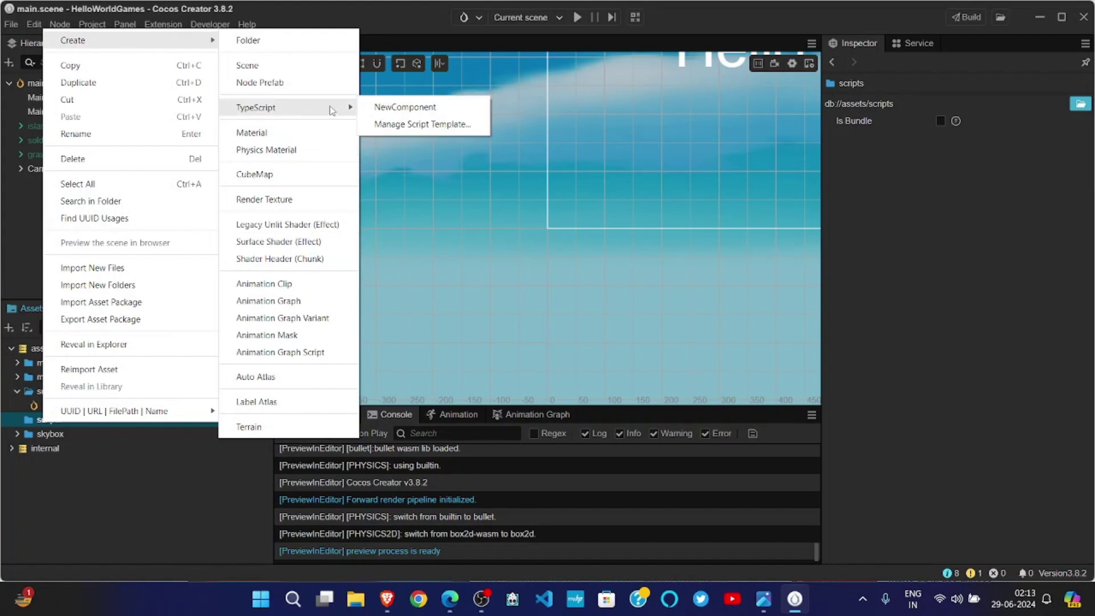
left_click(389, 109)
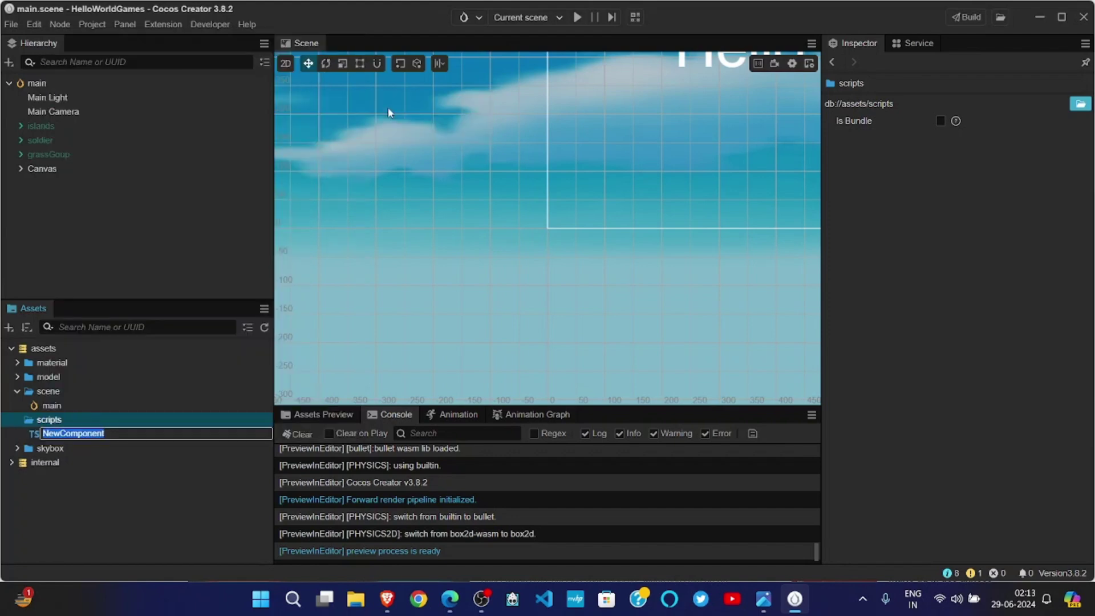
type("Hel")
key("BackSpace")
key("Return")
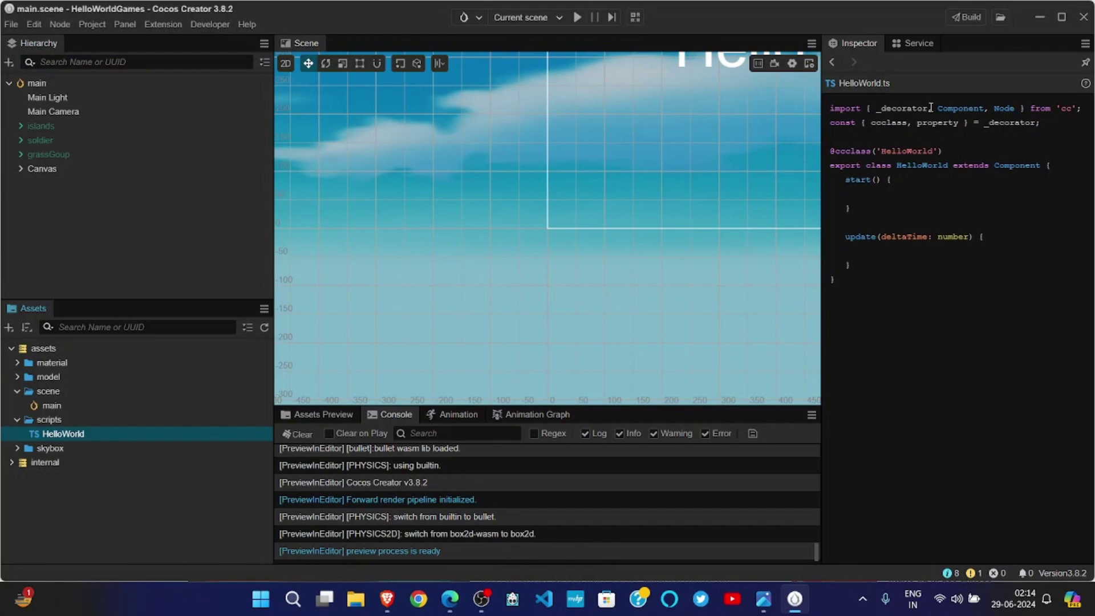
Switch to File Explorer and open the HelloWorldGames project folder.
left_click(998, 21)
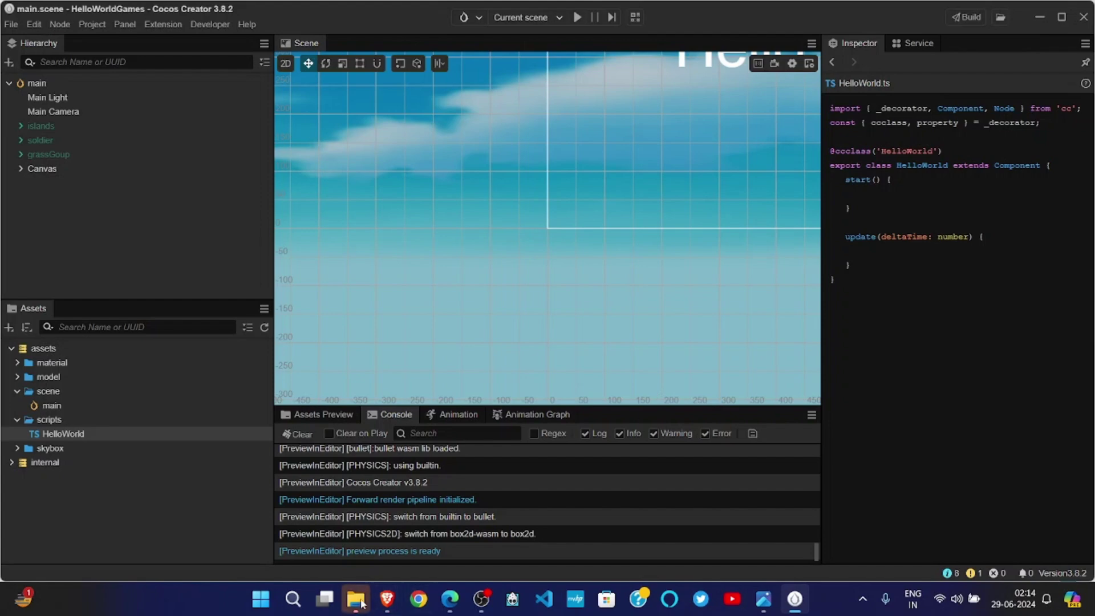
left_click(363, 603)
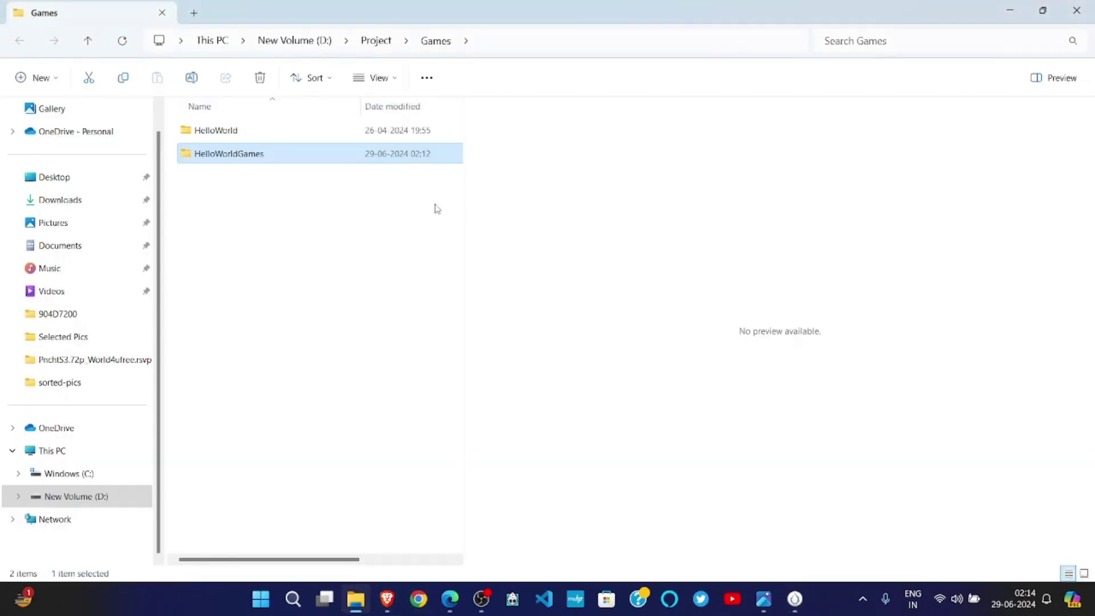
double_click(279, 157)
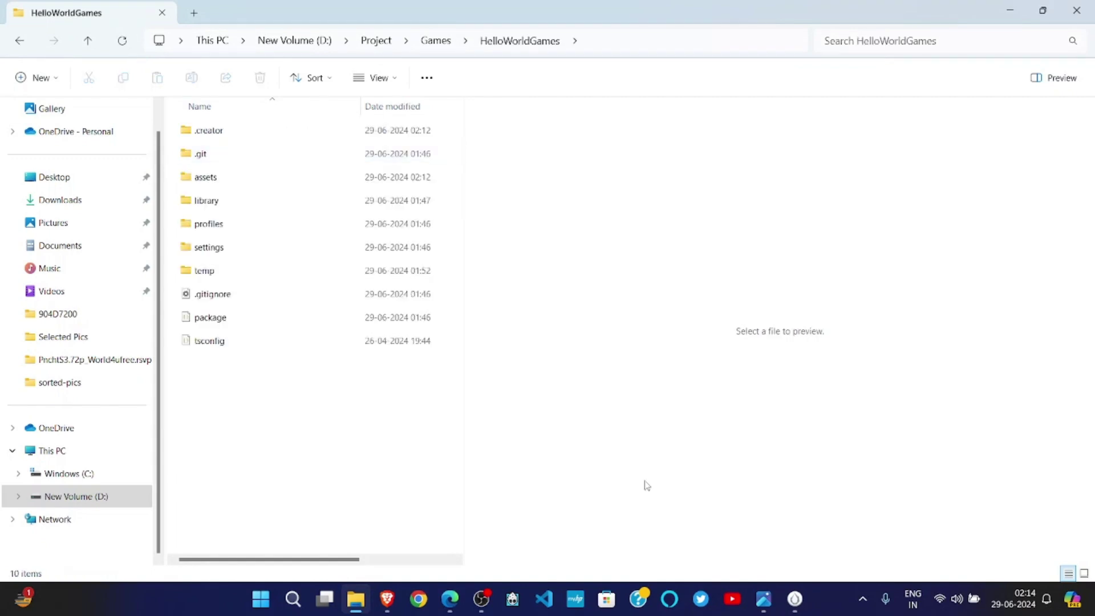
left_click(615, 38)
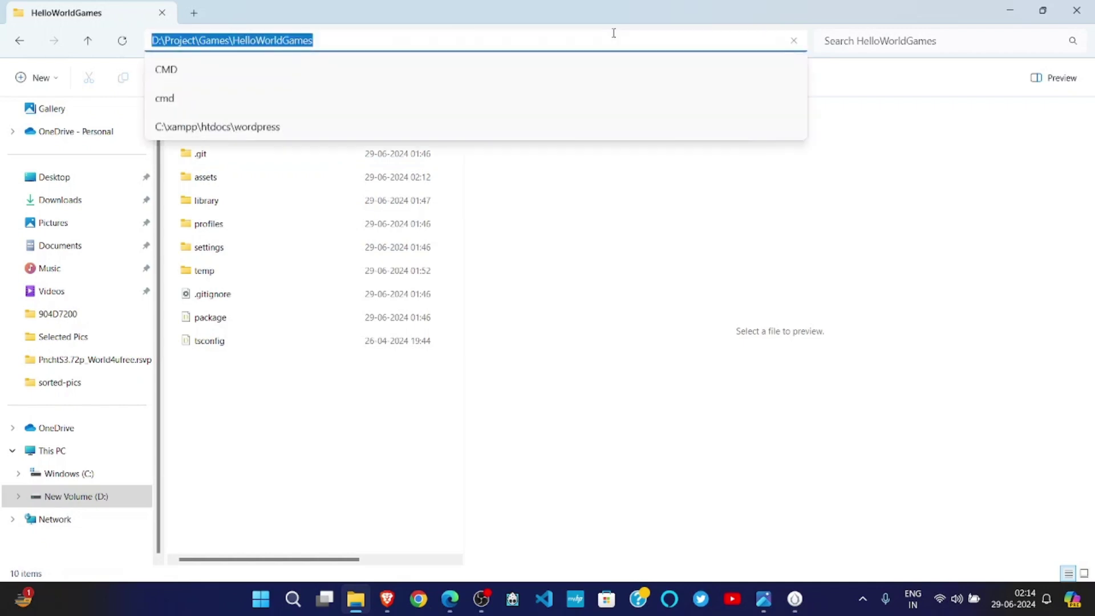
type("exc")
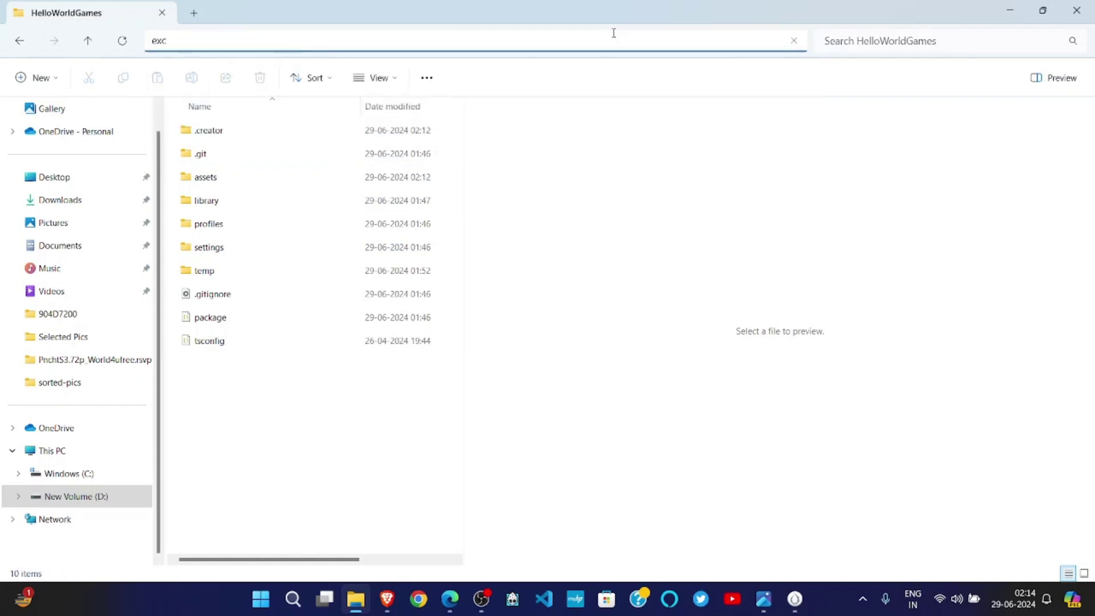
key("Return")
key("ctrl+w")
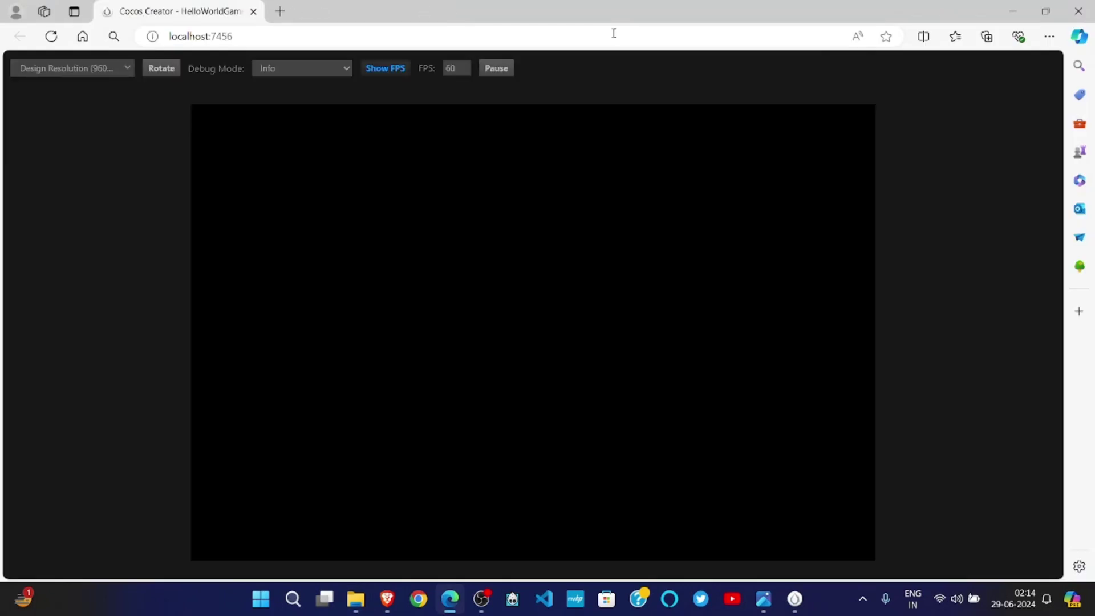
key("alt+Tab")
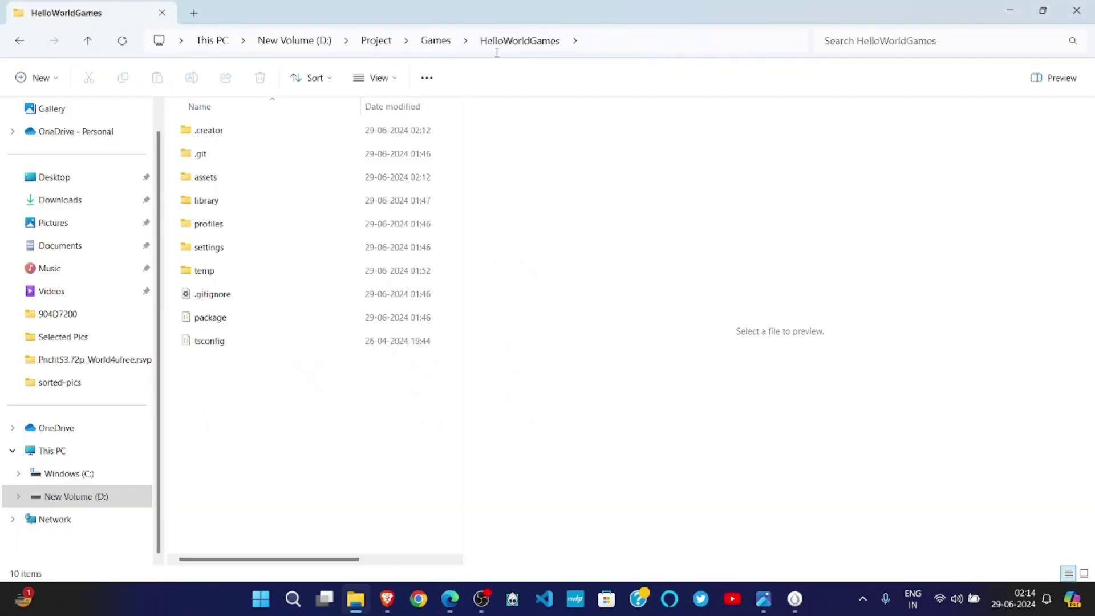
Open a Command Prompt in the HelloWorldGames folder and launch Visual Studio Code on it with "code .".
left_click(616, 44)
type("c")
key("Escape")
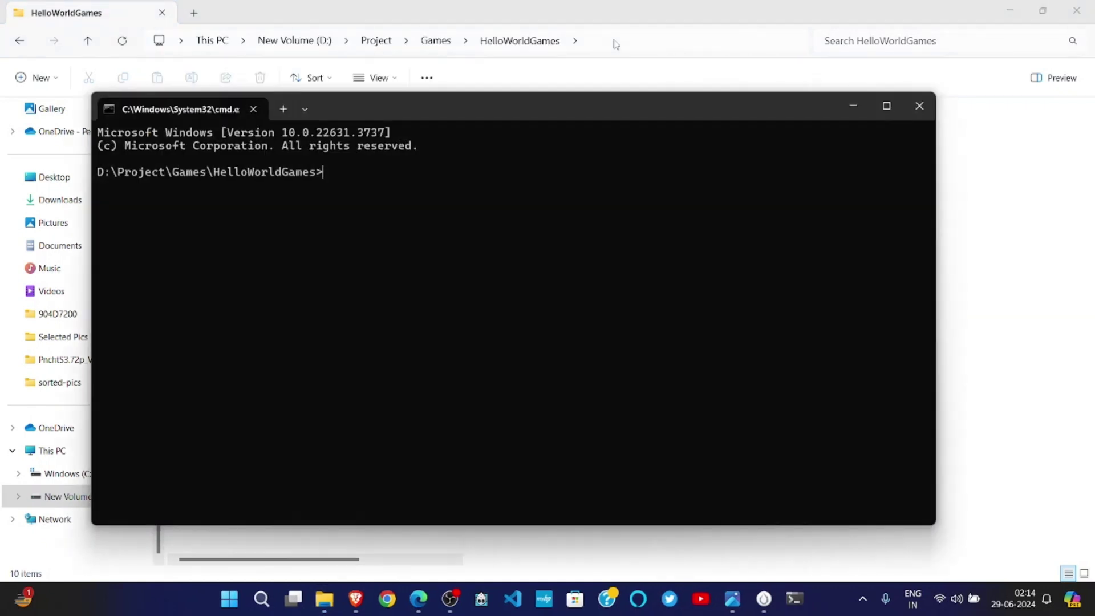
type("code ")
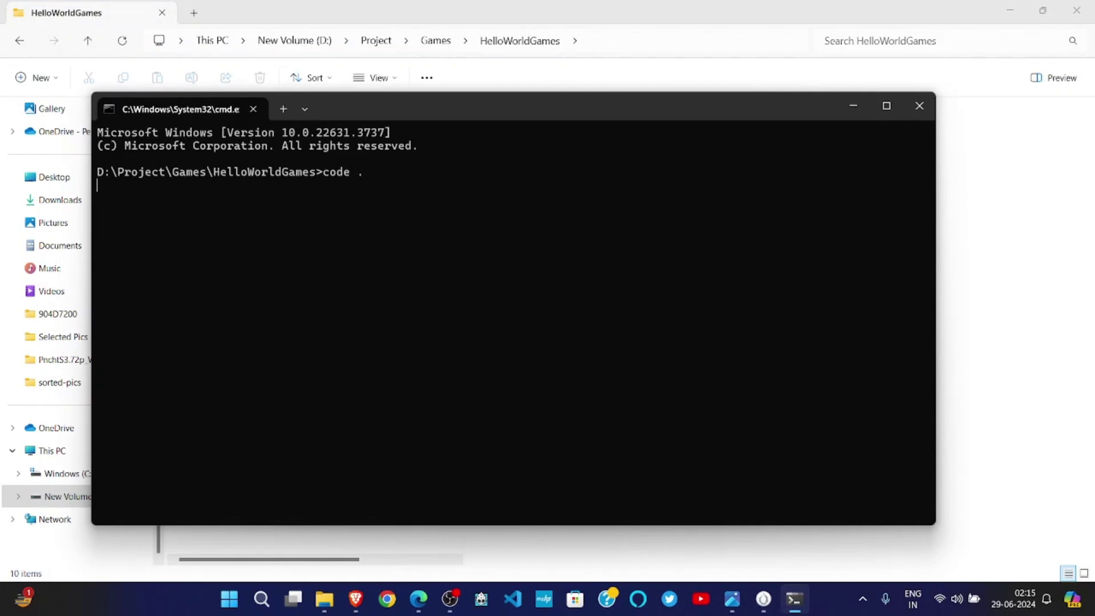
type(".")
key("Return")
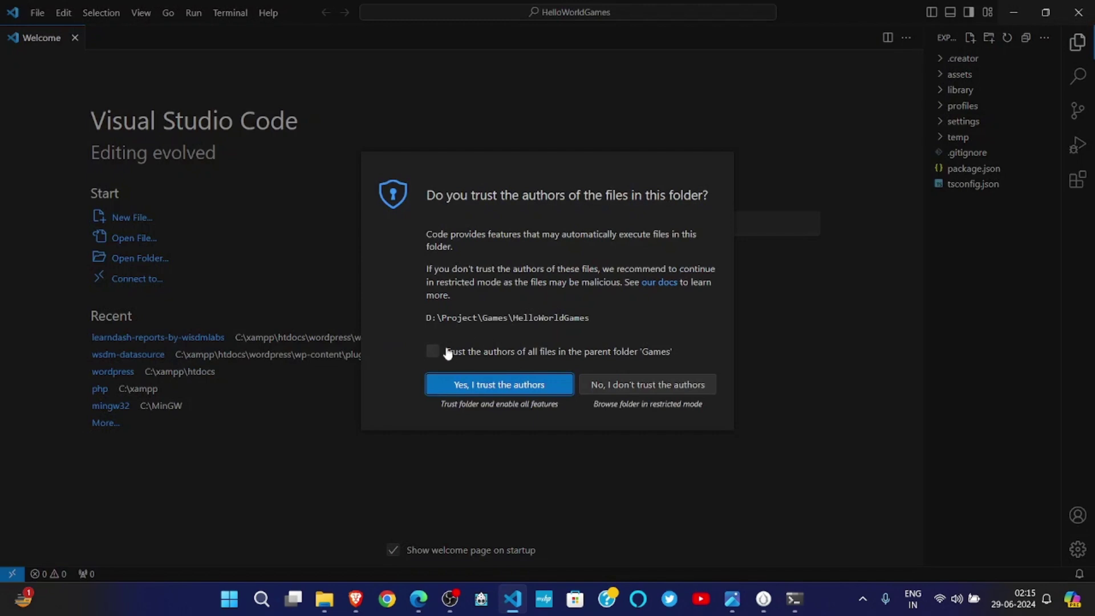
Trust the authors of all files in the parent folder 'Games' and open HelloWorld.ts from assets/scripts.
left_click(447, 352)
left_click(453, 386)
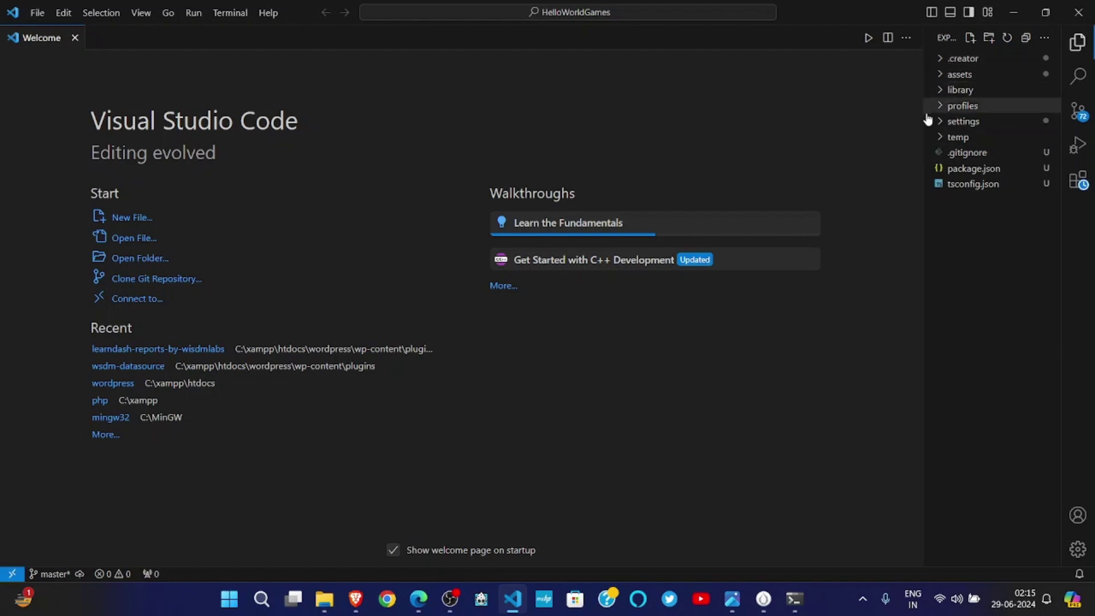
left_click(941, 80)
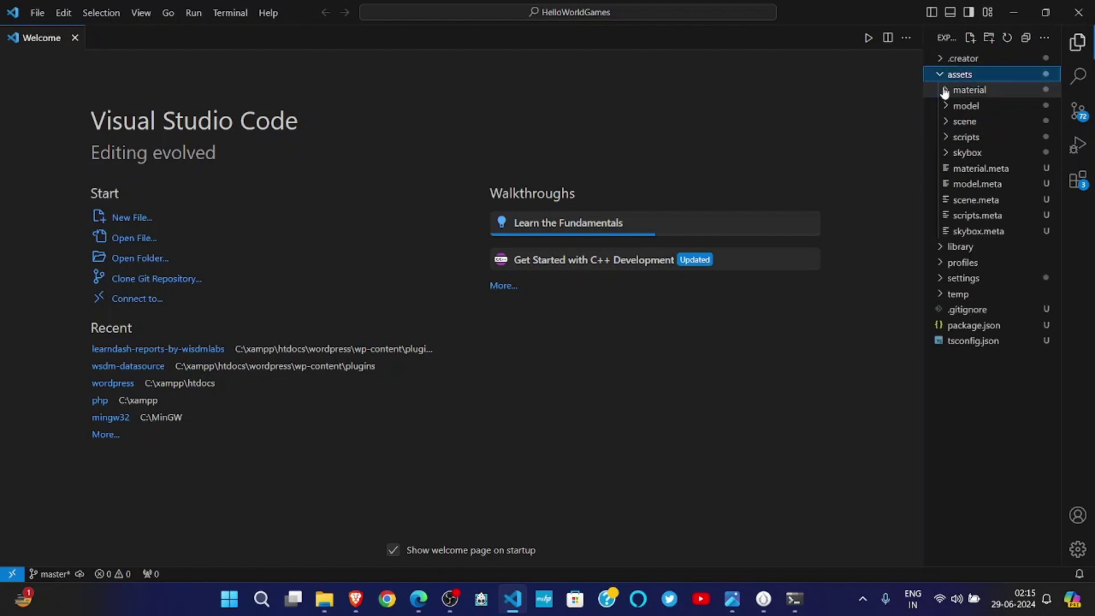
left_click(950, 141)
left_click(958, 153)
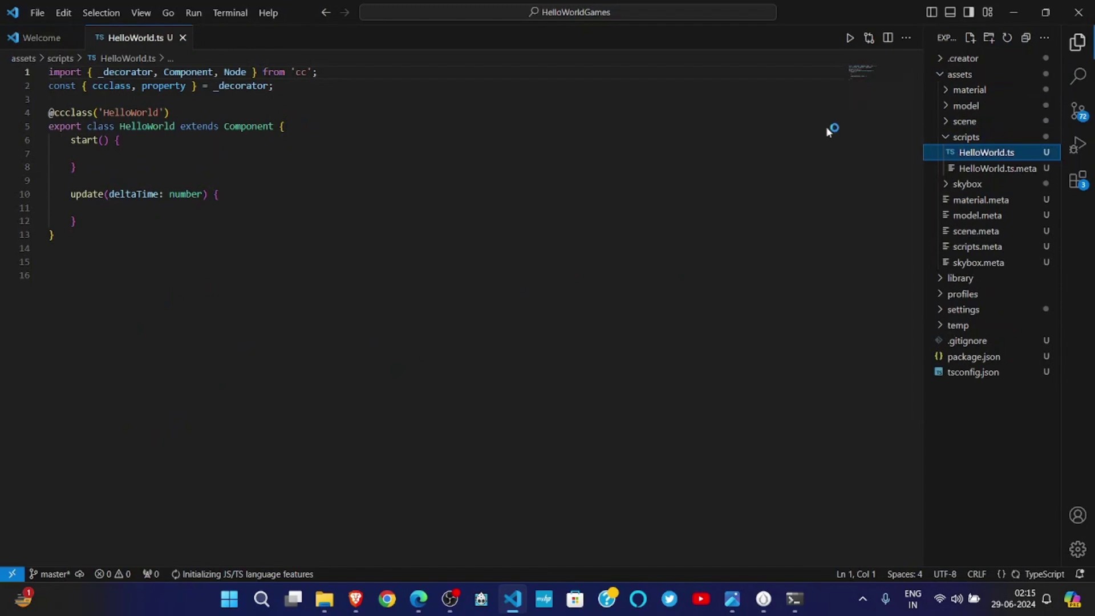
Examine the HelloWorld.ts code, from the import lines to the start method and the HelloWorld class declaration.
left_click(643, 135)
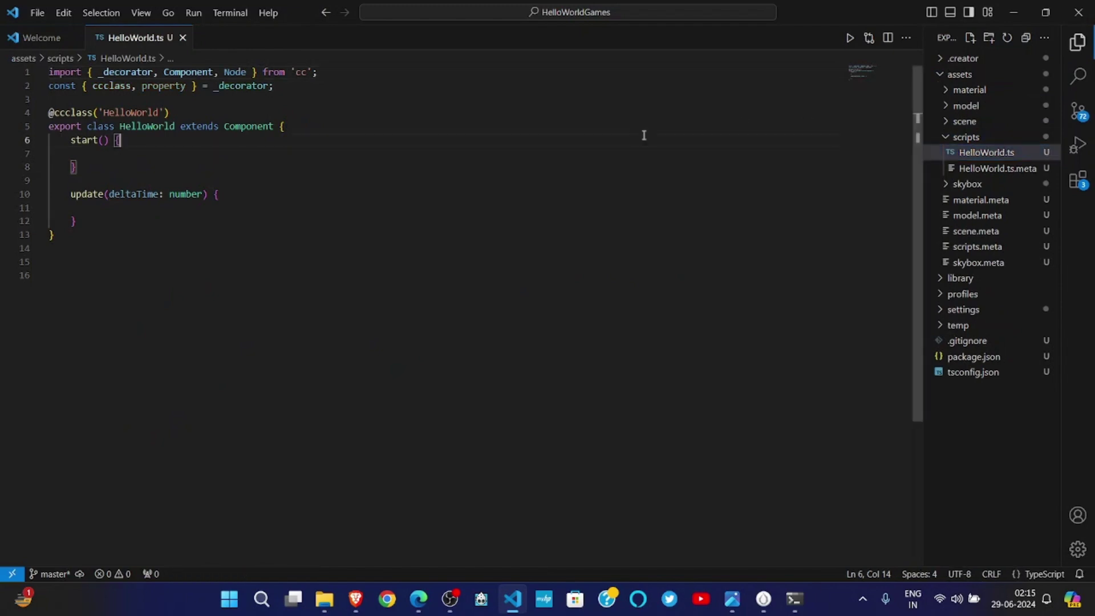
key("ctrl+Home")
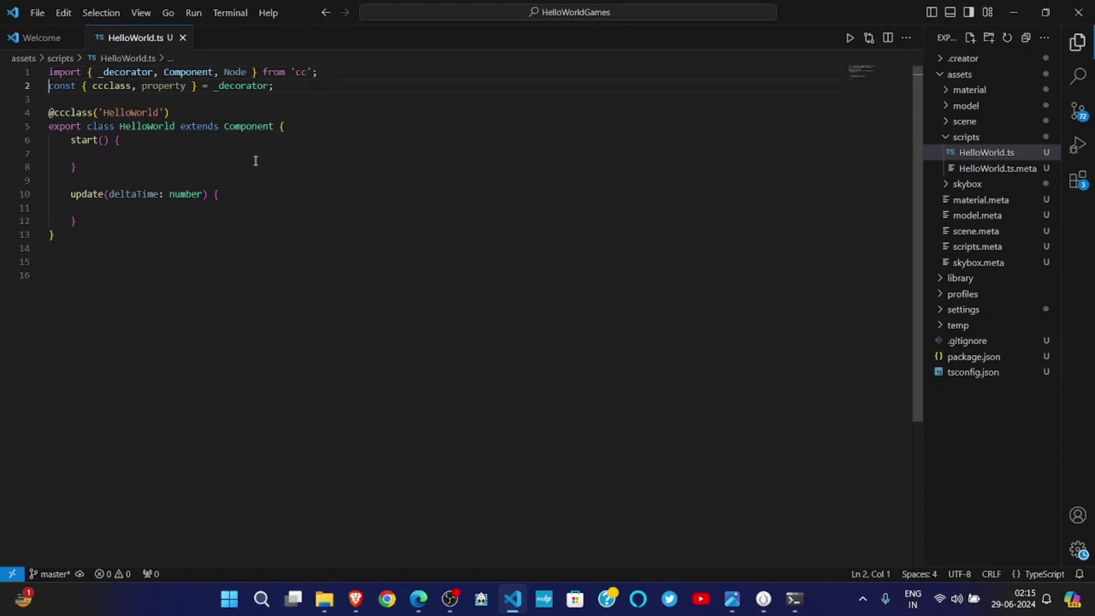
key("Down")
key("Down")
key("Down")
key("Down")
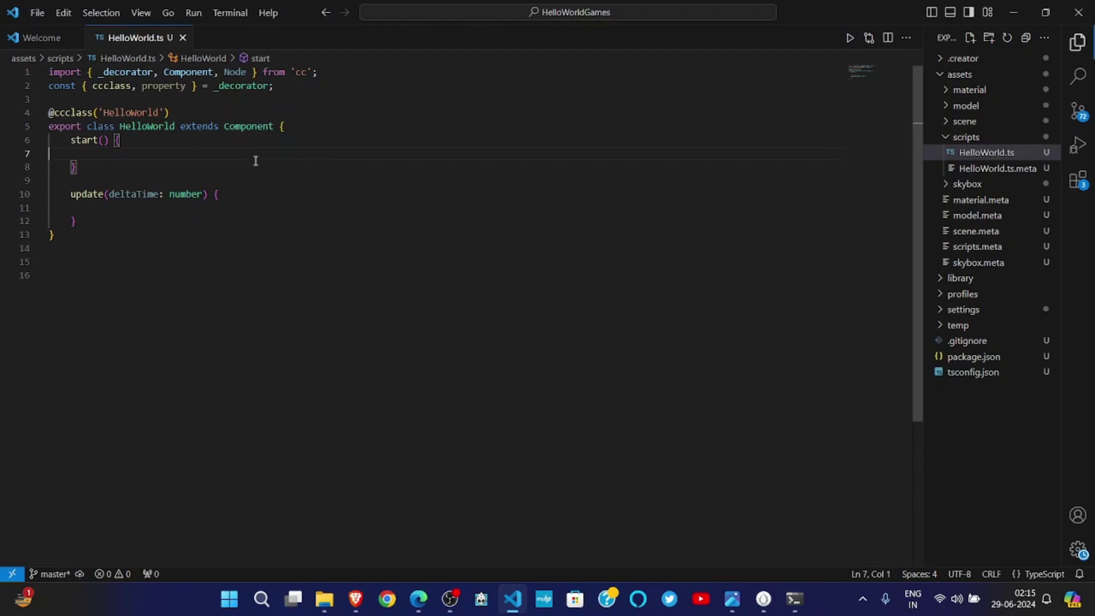
key("ctrl+Right")
key("ctrl+Right")
key("ctrl+Right")
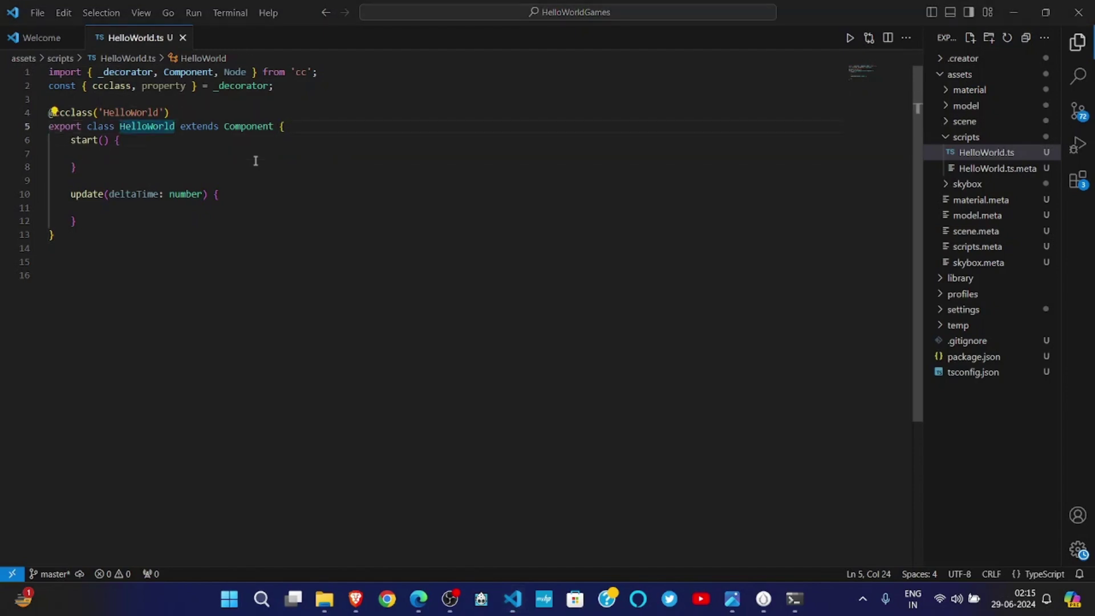
Switch back to Cocos Creator and open the HelloWorld script in Visual Studio Code from its scripts folder.
key("alt+Tab")
key("alt+Tab")
key("alt+Tab")
key("alt+Tab")
key("alt+Tab")
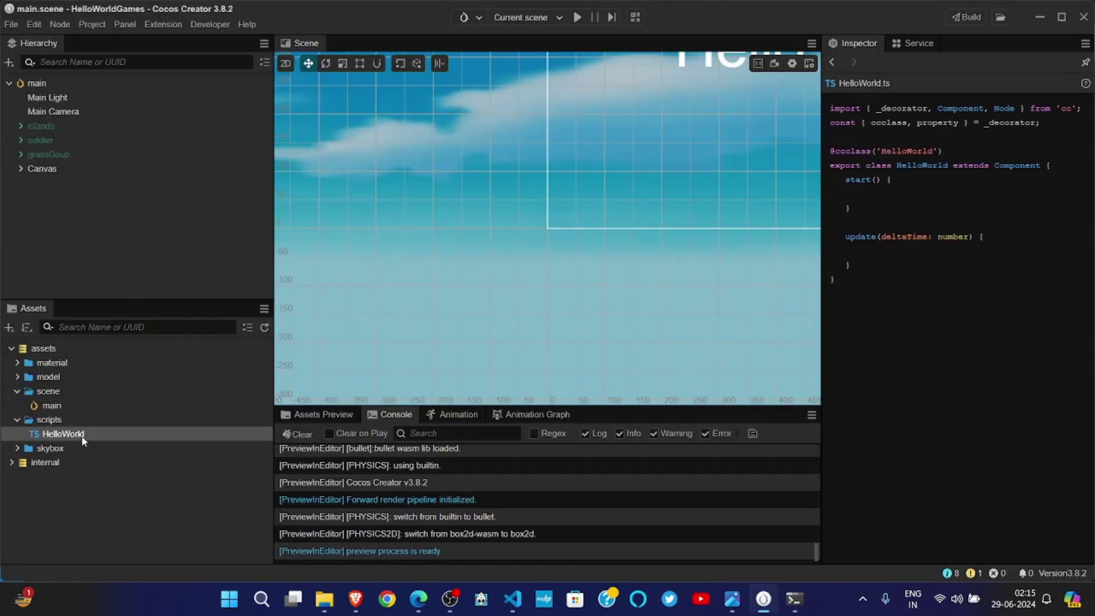
double_click(63, 434)
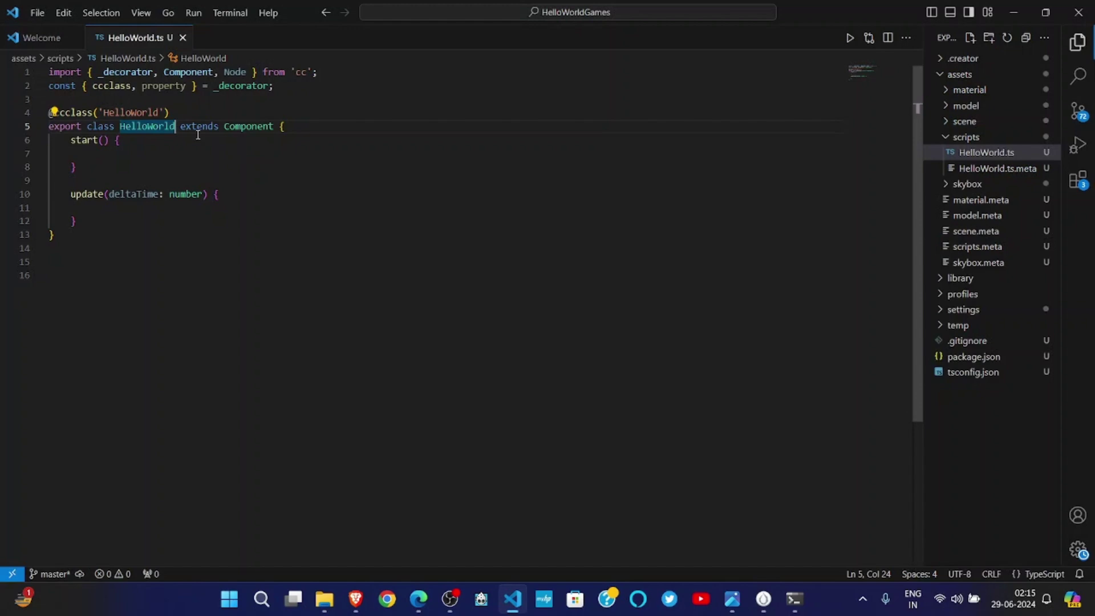
Go to the definition of the Component class that HelloWorld extends.
left_click(195, 113)
left_click(201, 140)
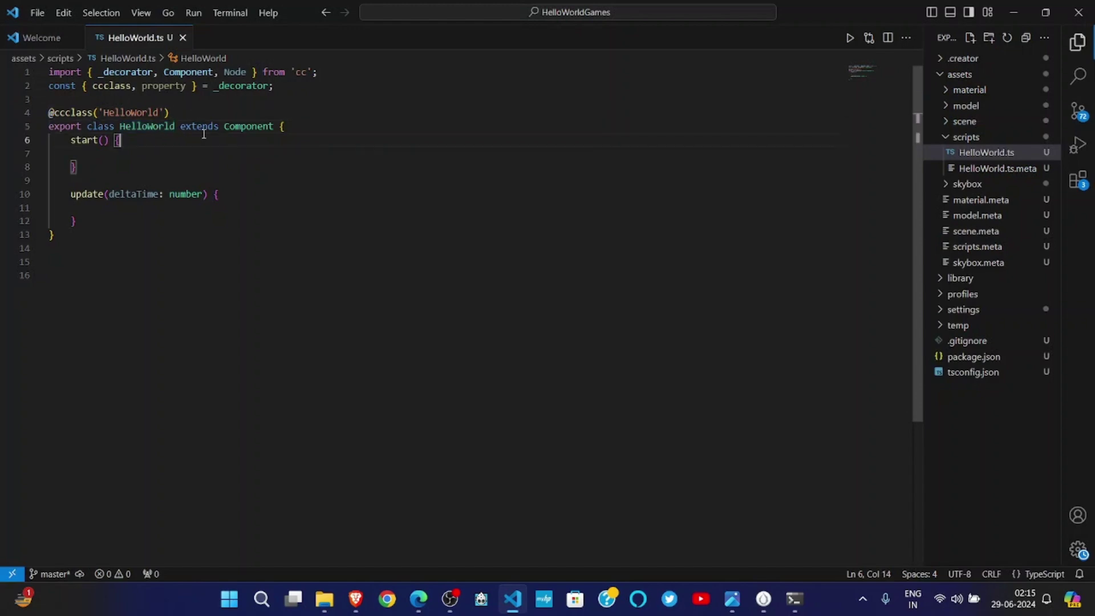
left_click(254, 126, "ctrl")
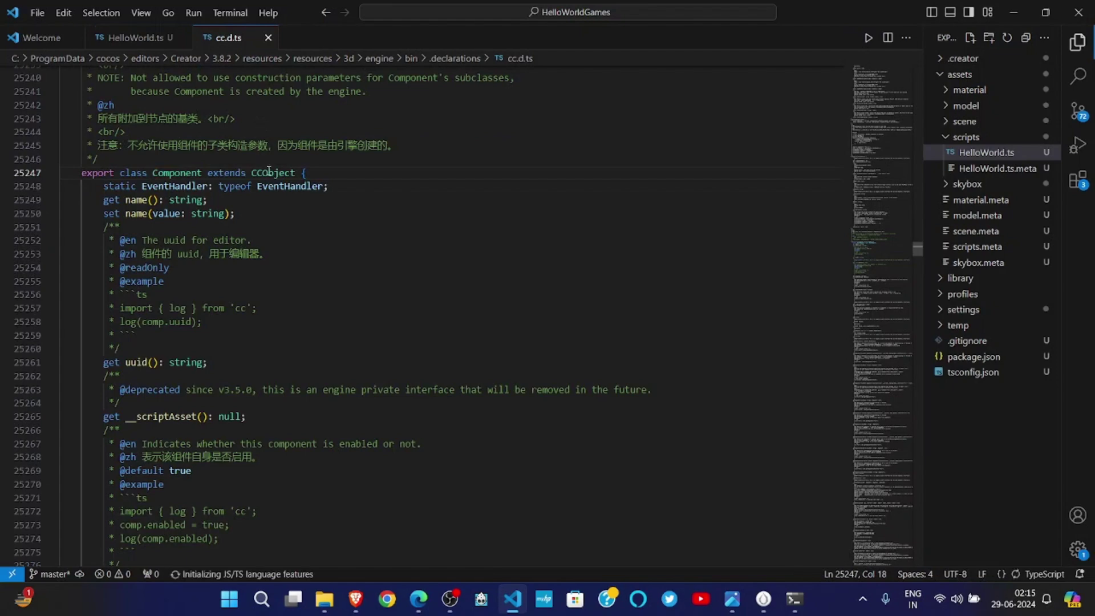
Try to go to the definition of CCObject from the Component class declaration, and return to HelloWorld.ts.
double_click(269, 173)
left_click(286, 172, "ctrl")
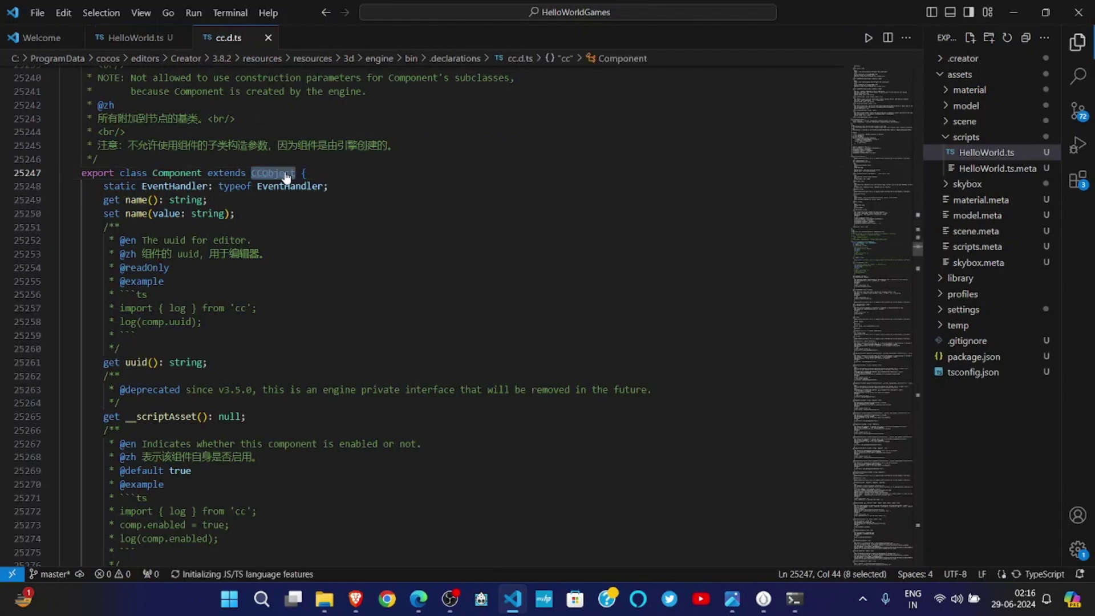
key("Escape")
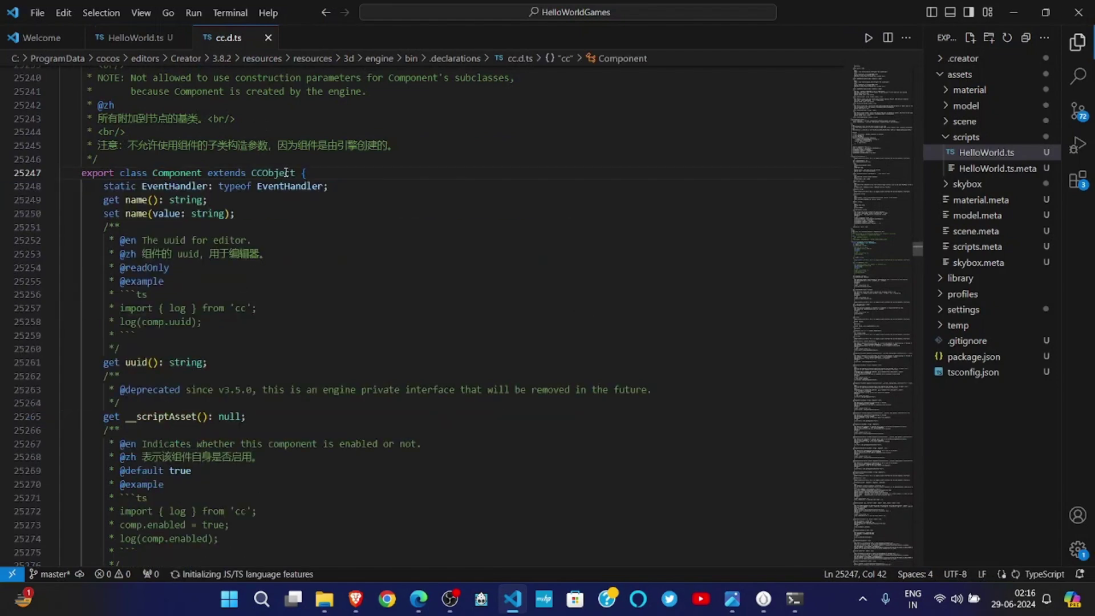
mouse_move(279, 185)
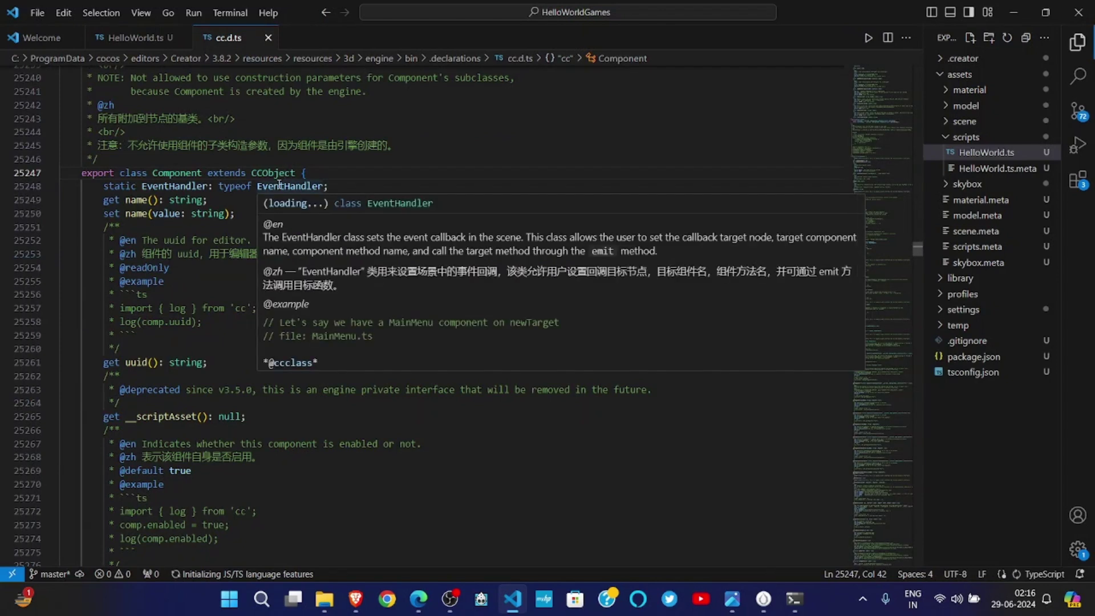
double_click(256, 172)
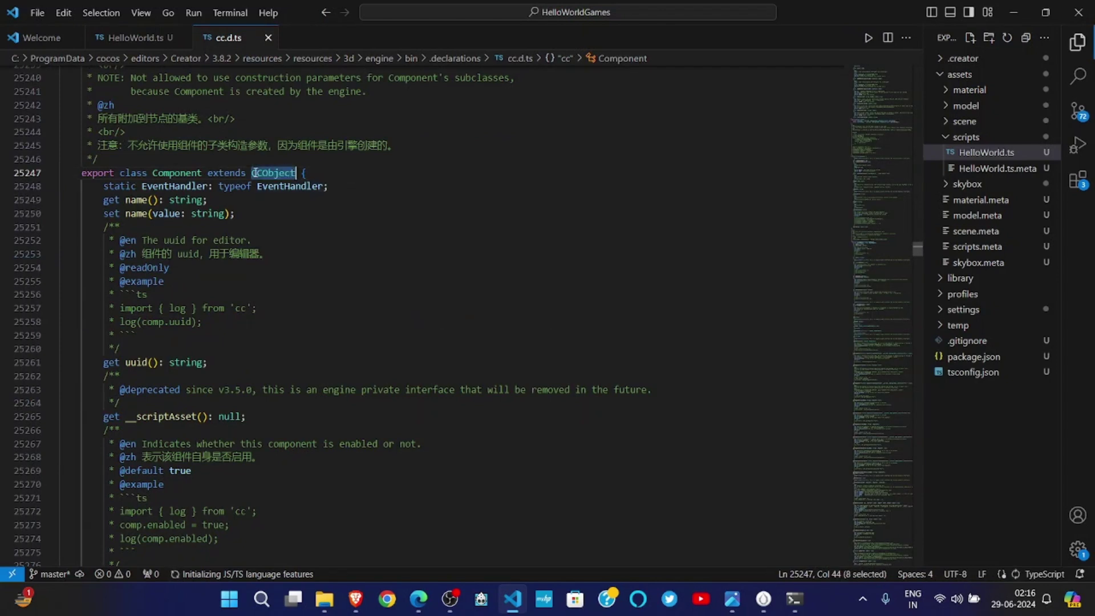
key("alt+Left")
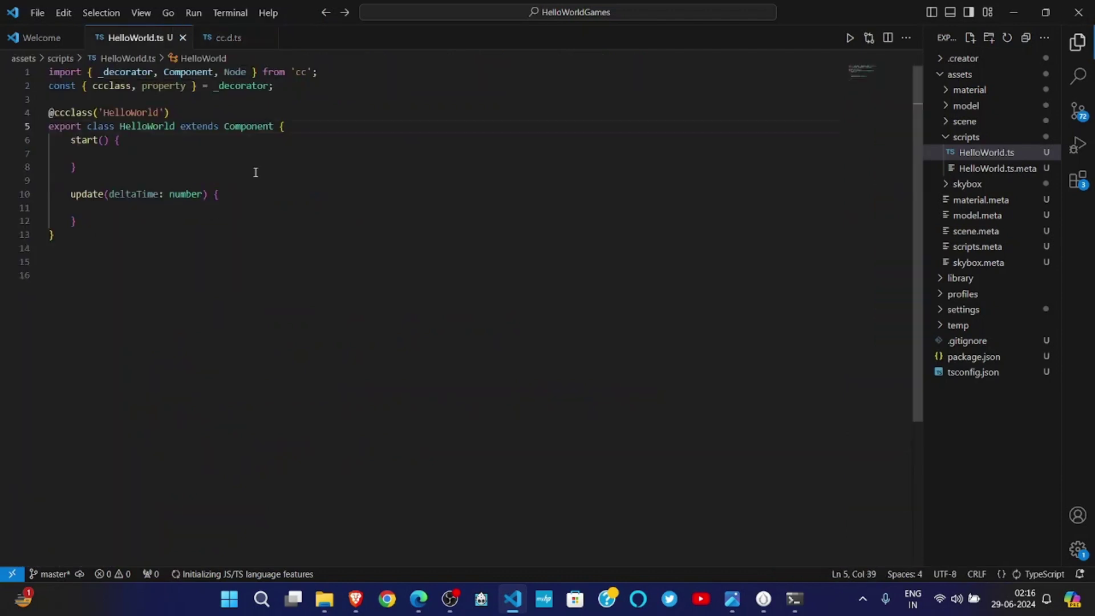
Try to go to Component's definition again from HelloWorld.ts, and switch to the open cc.d.ts file.
left_click(254, 129, "ctrl")
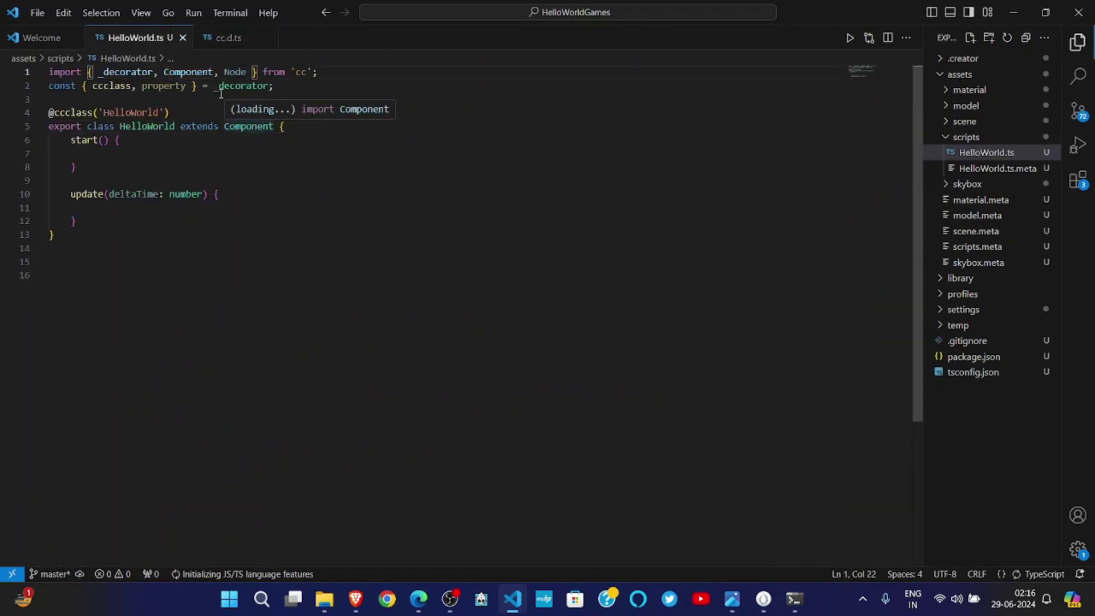
left_click(200, 79, "ctrl")
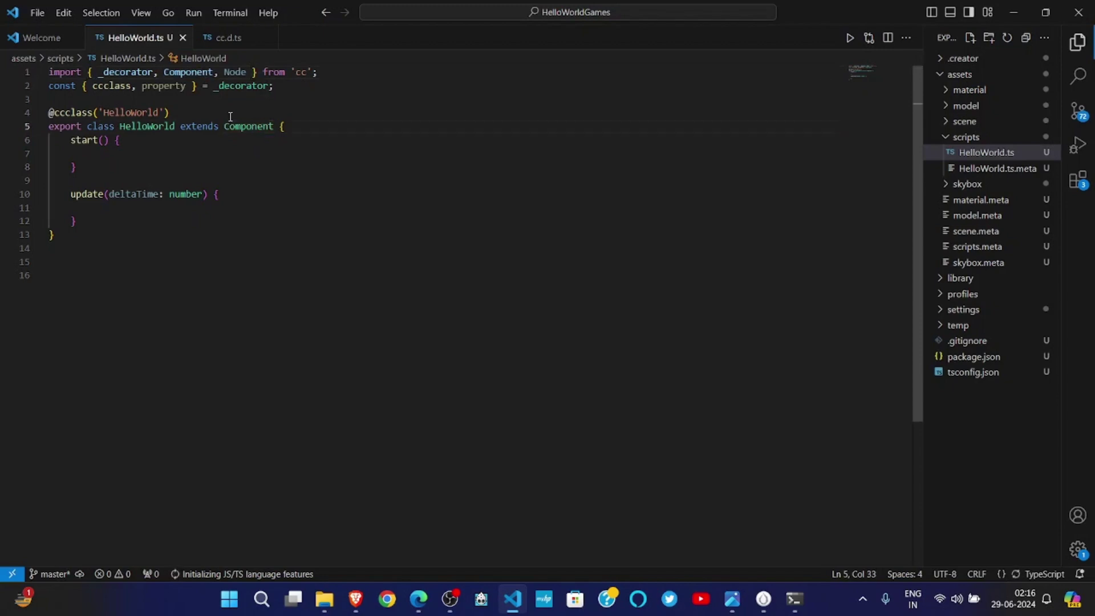
left_click(243, 128, "ctrl")
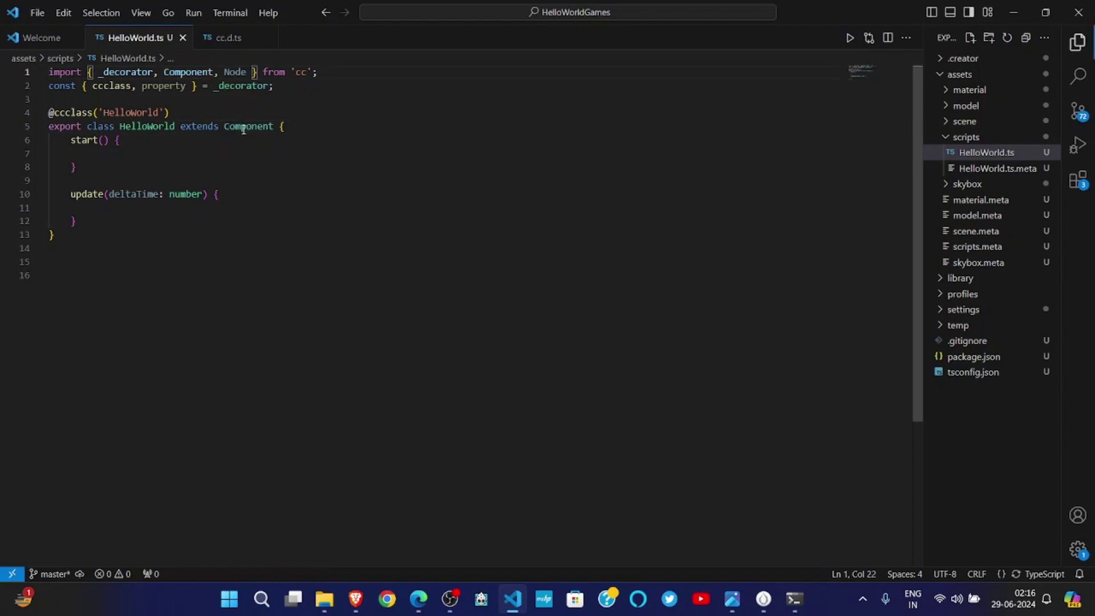
key("alt")
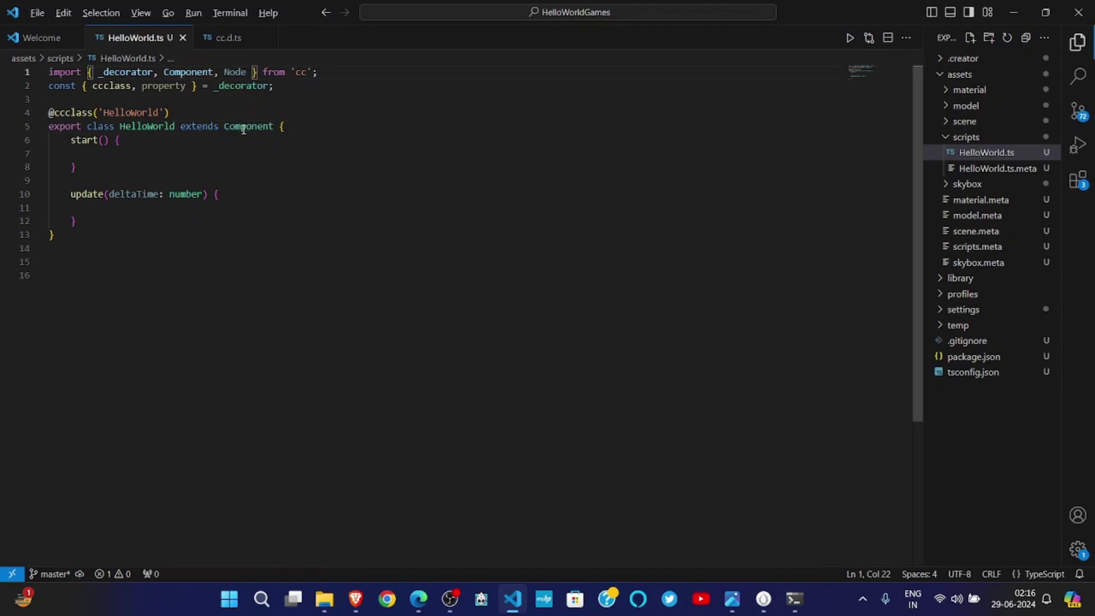
left_click(243, 128)
mouse_move(235, 72)
left_click(232, 38)
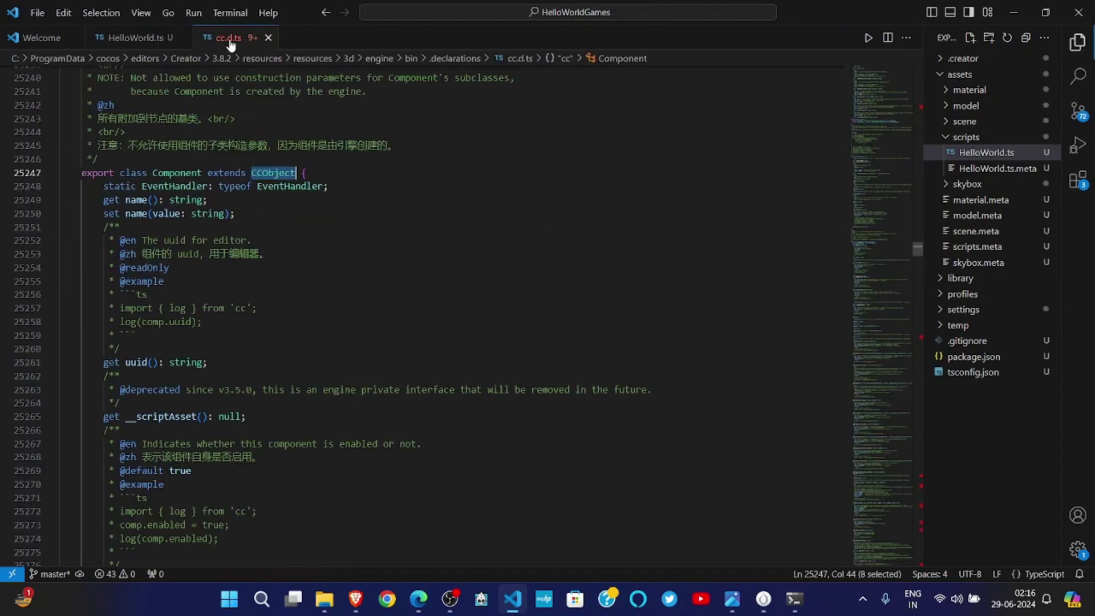
Look through the members of the Component class in cc.d.ts and highlight its node property.
left_click(264, 177)
scroll(259, 205, "down", 2)
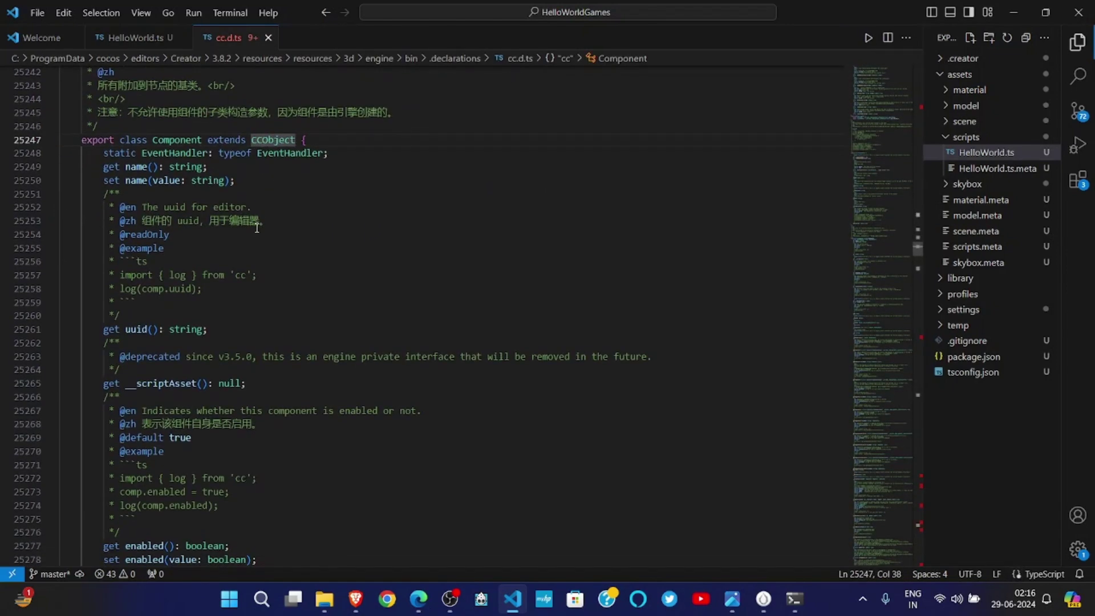
scroll(257, 228, "down", 8)
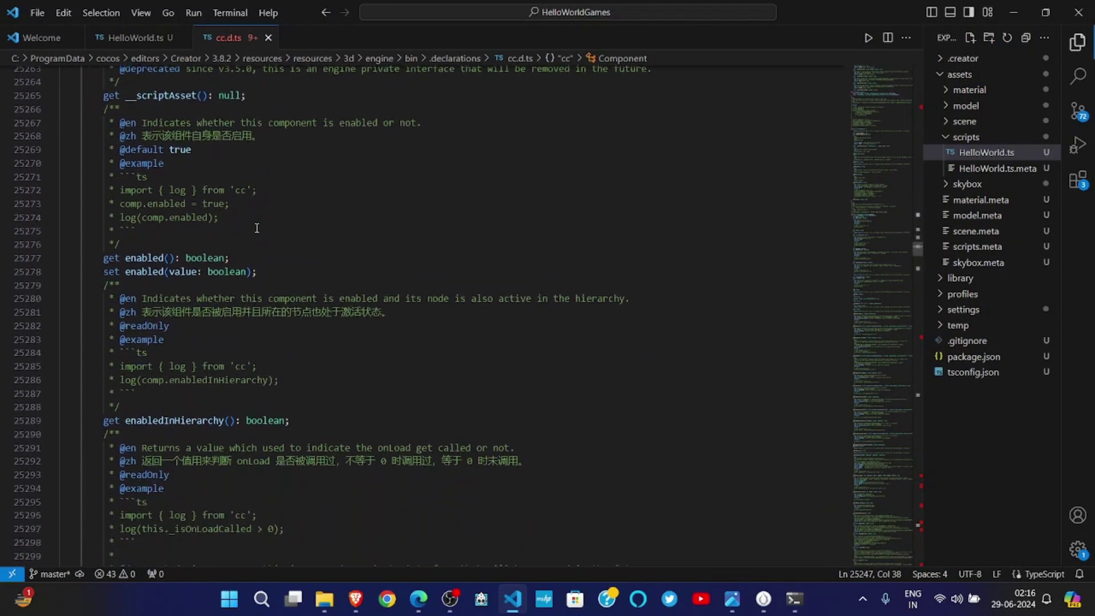
scroll(257, 228, "down", 10)
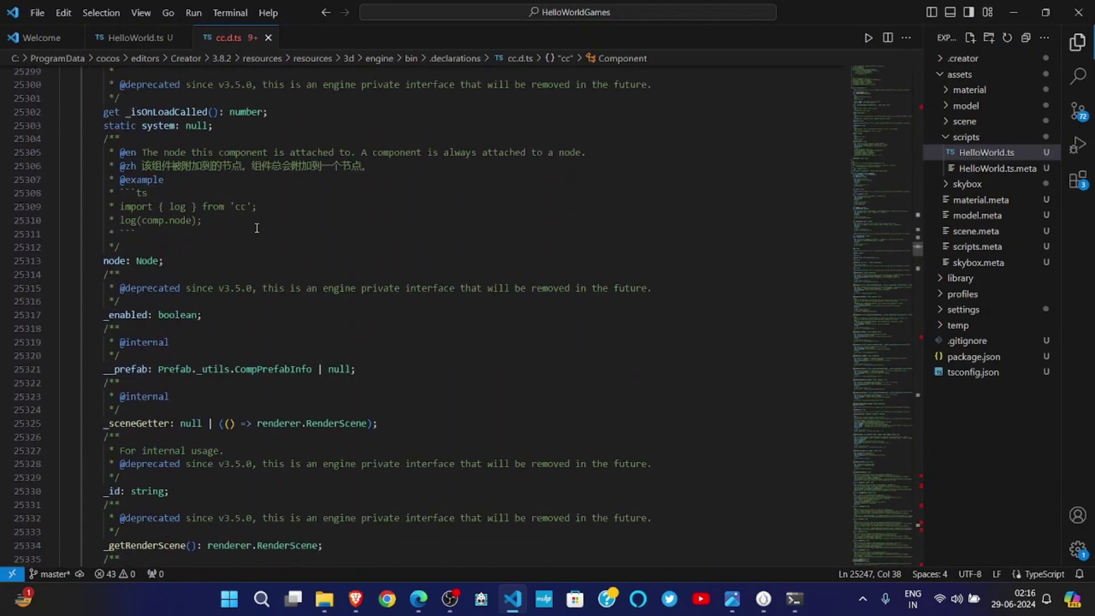
double_click(114, 238)
scroll(120, 240, "up", 8)
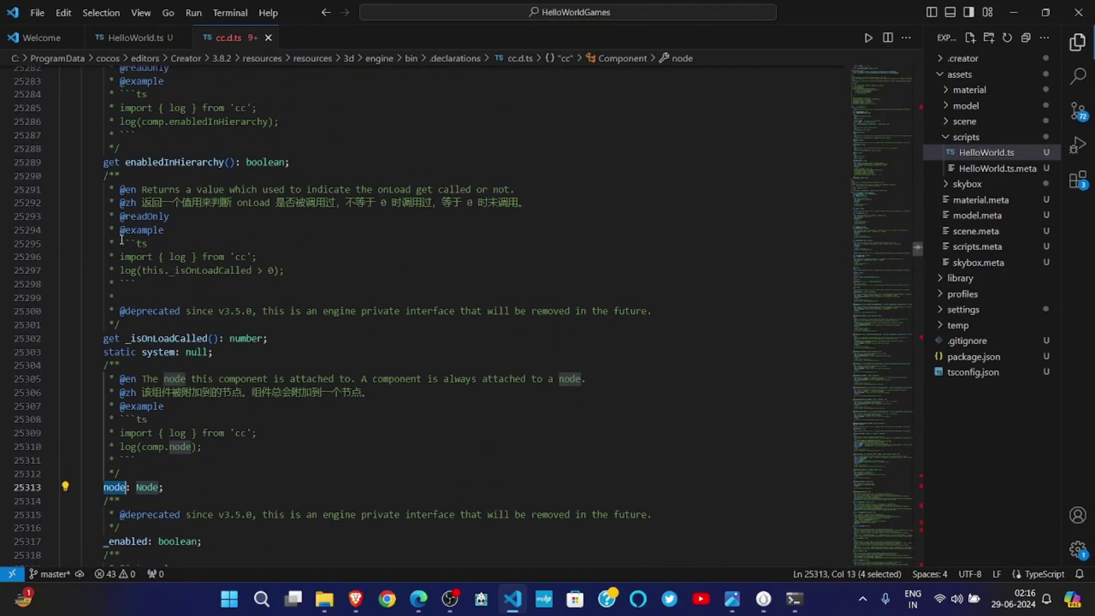
Go to the definition of the Node class from Component's node property, and highlight CCObject, ISchedulable and CustomSerializable in its declaration.
scroll(121, 239, "down", 5)
left_click(144, 363, "ctrl")
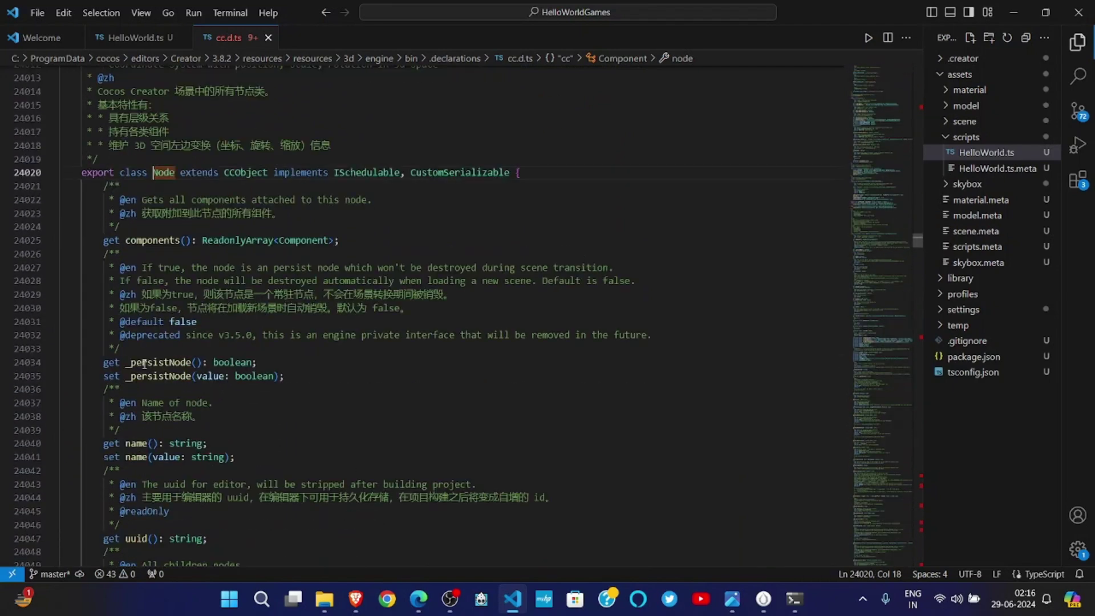
double_click(237, 174)
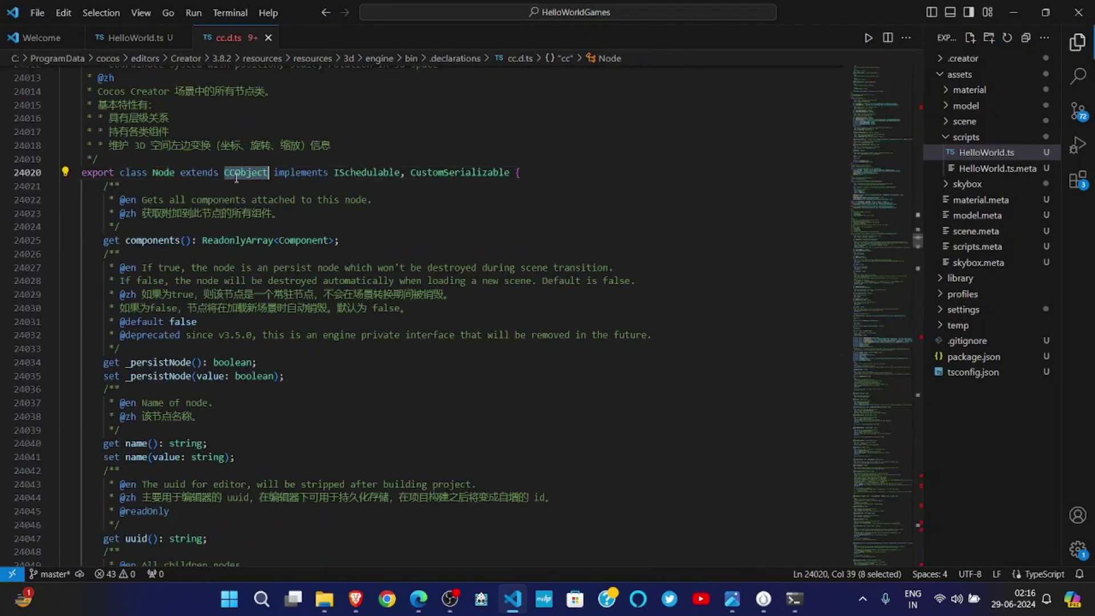
double_click(361, 172)
double_click(446, 173)
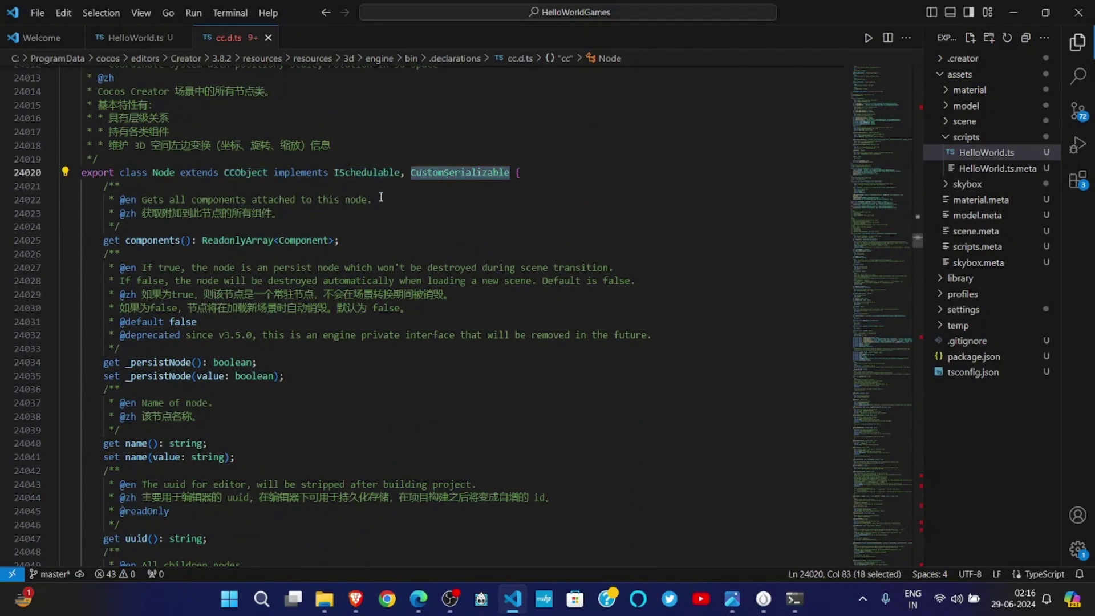
Look through the first members of the Node class in cc.d.ts, and return to HelloWorld.ts.
scroll(263, 409, "down", 2)
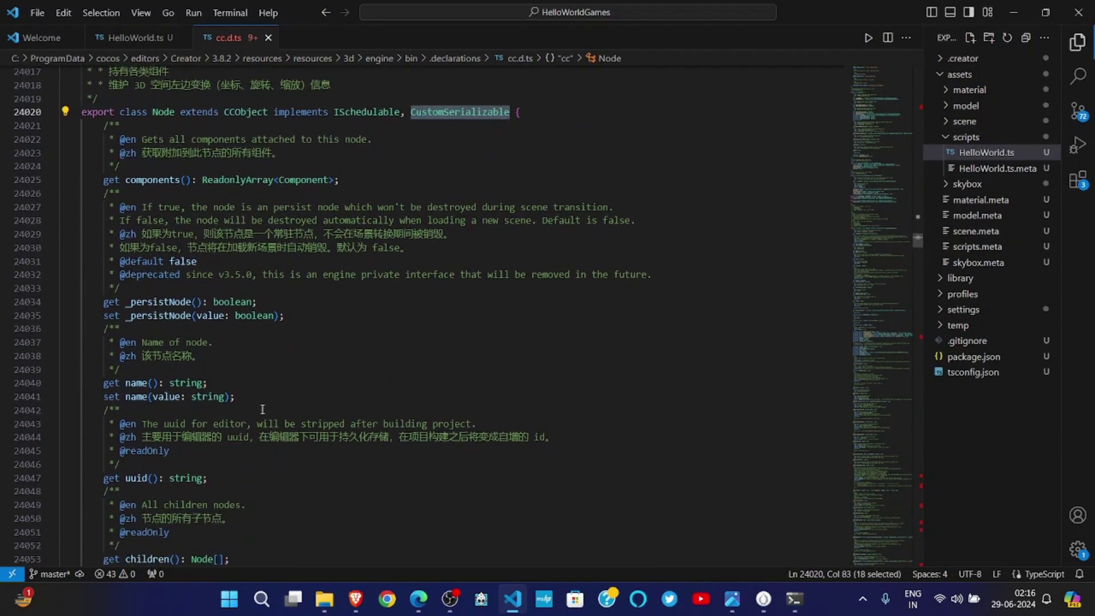
scroll(262, 410, "down", 2)
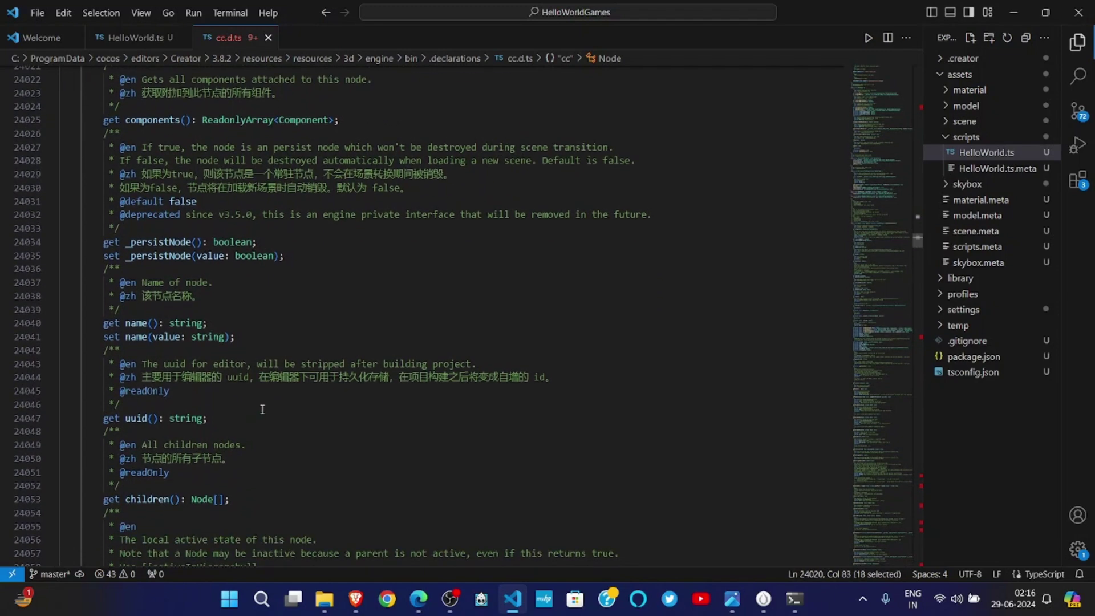
key("alt+Left")
key("alt+Left")
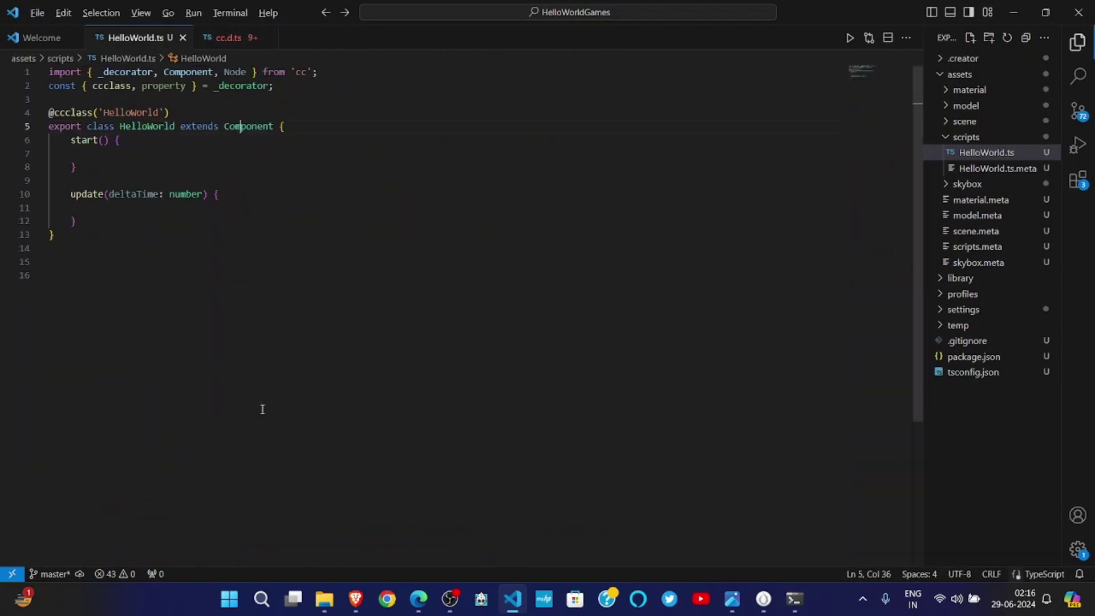
Point out the start and update methods of the HelloWorld class, ending on the start method's line.
left_click(119, 141)
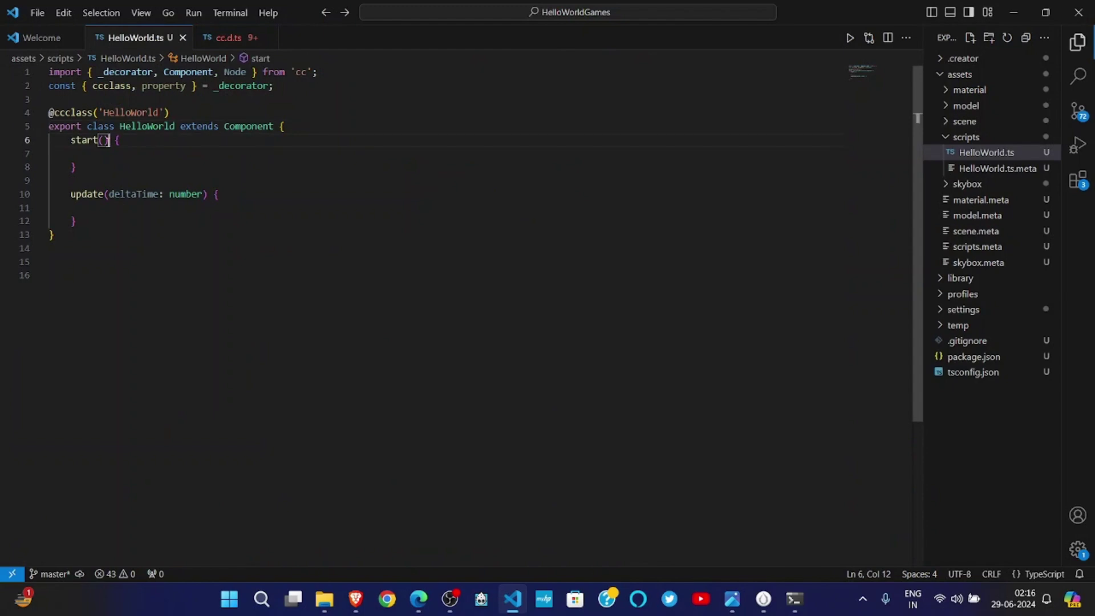
double_click(84, 140)
left_click(72, 214)
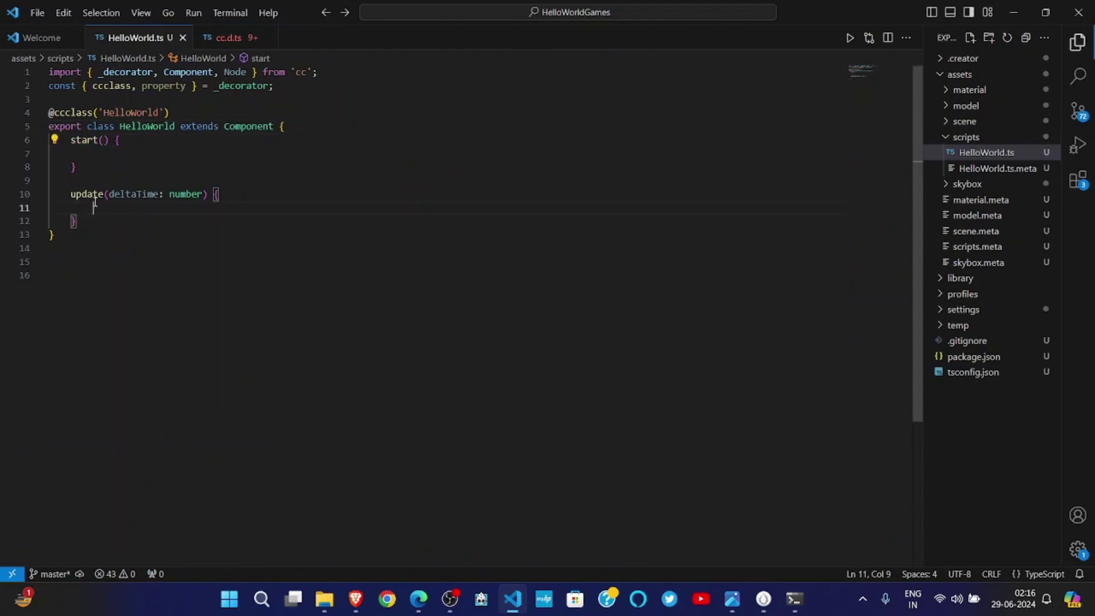
left_click(127, 141)
key("Home")
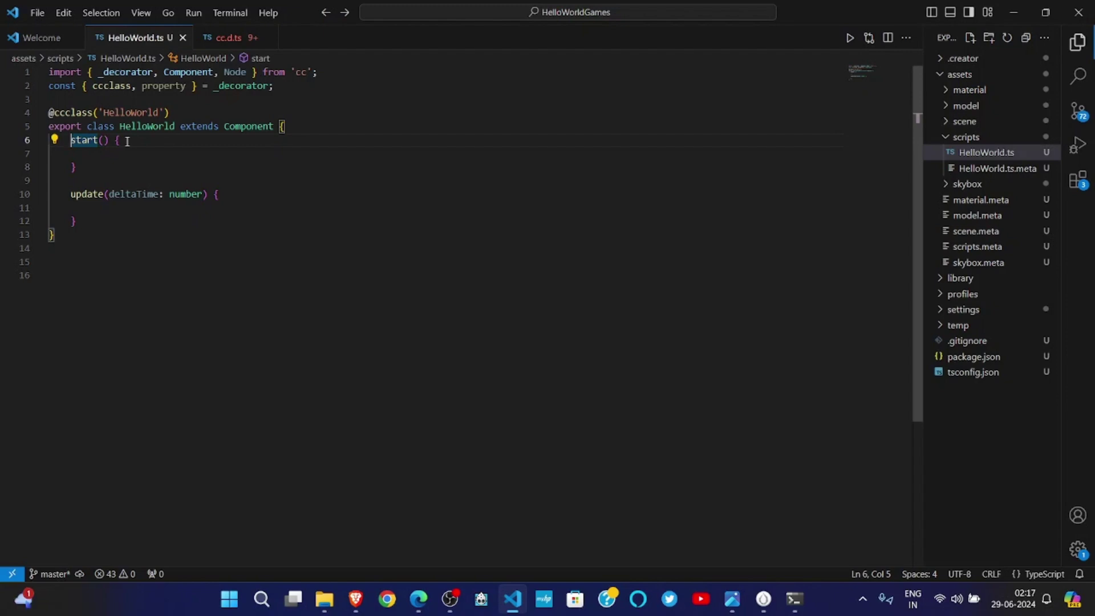
left_click(123, 145)
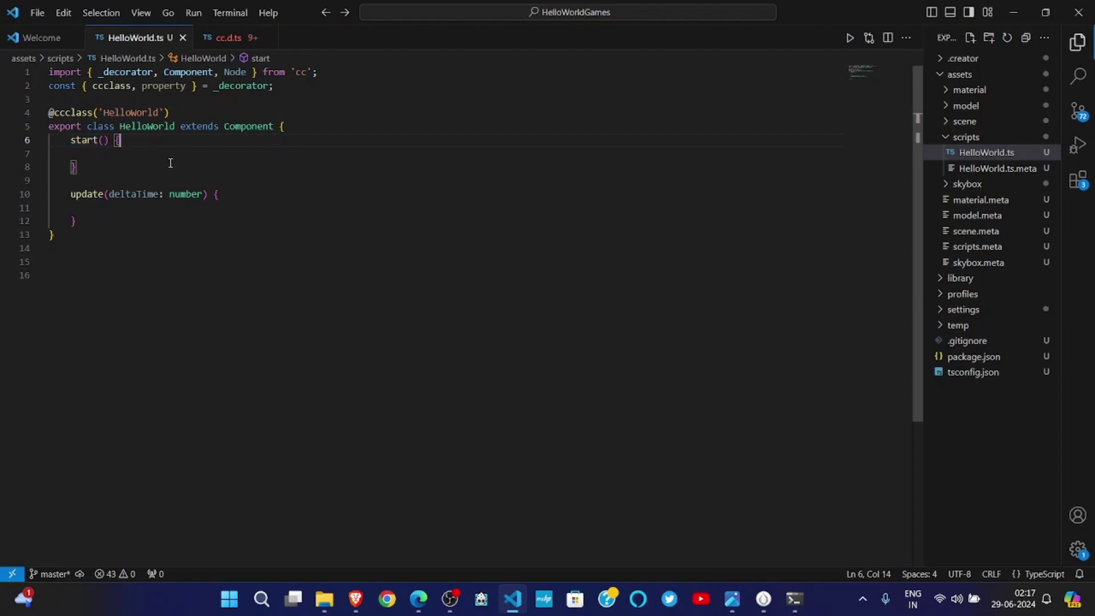
Highlight the imported Node class in HelloWorld.ts, and switch to the Cocos Creator main.scene window.
left_click(283, 127)
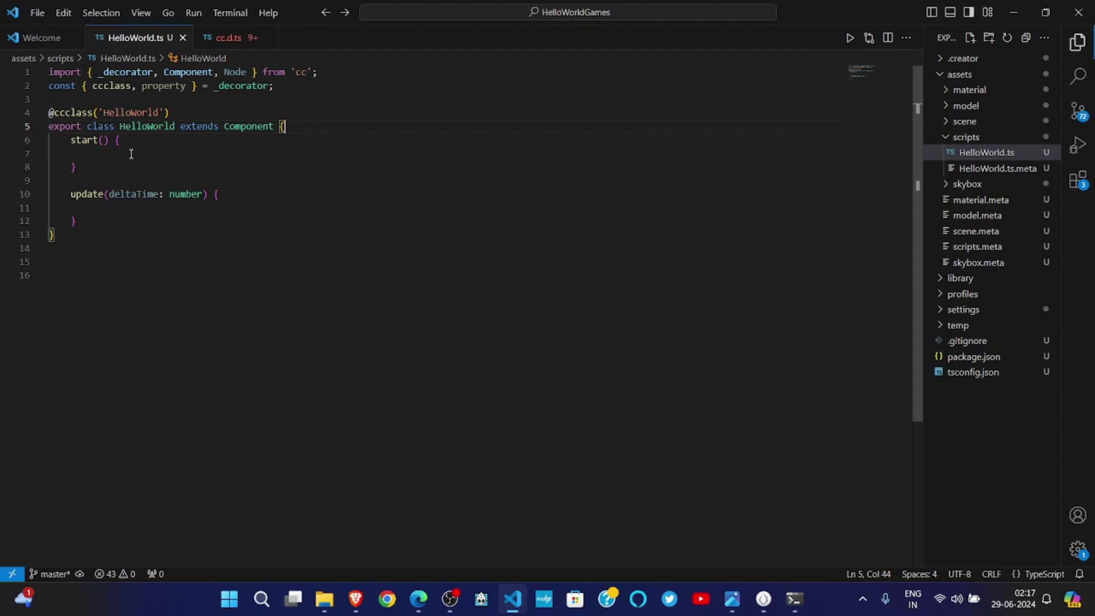
double_click(234, 72)
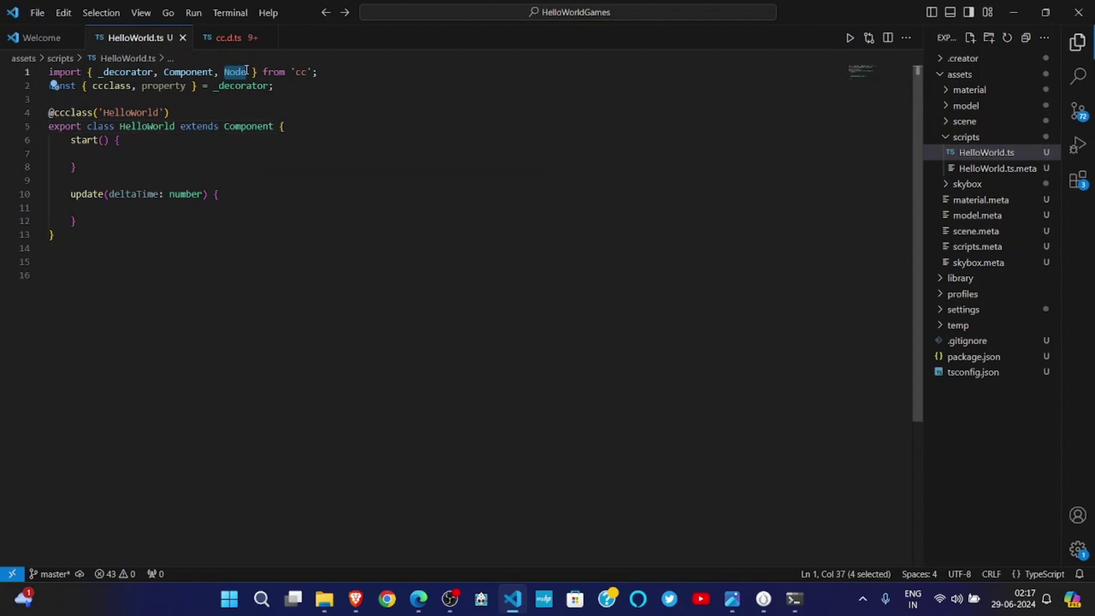
left_click(135, 146)
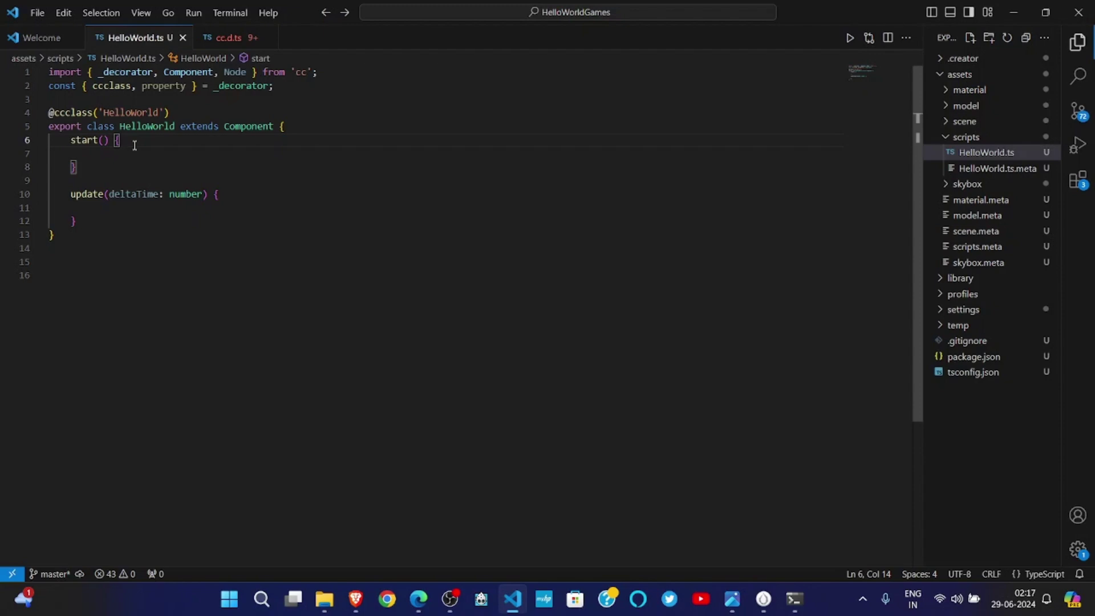
key("alt+Tab")
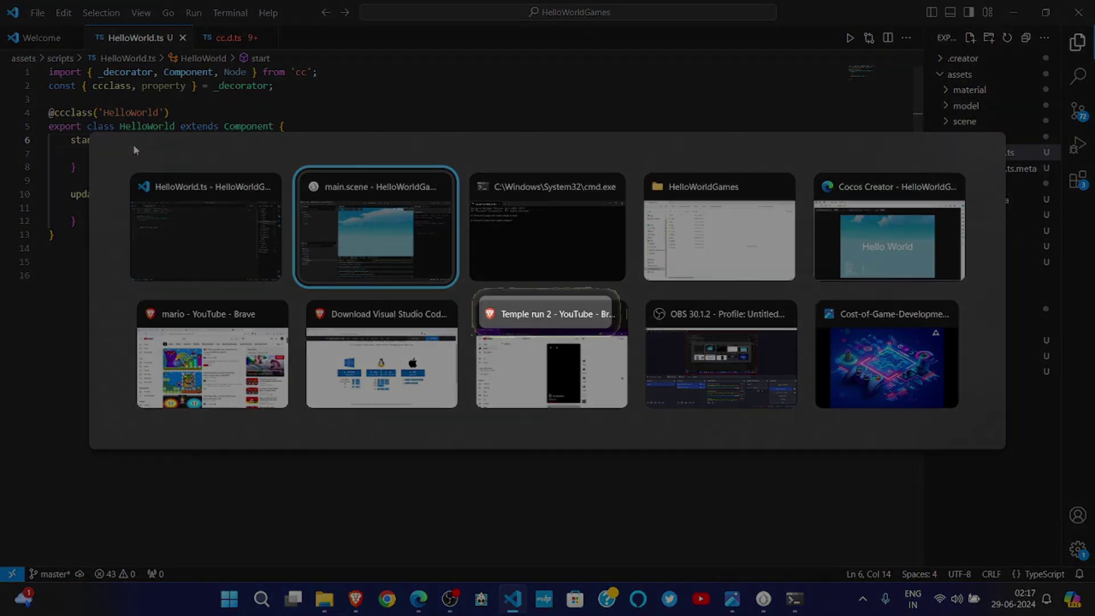